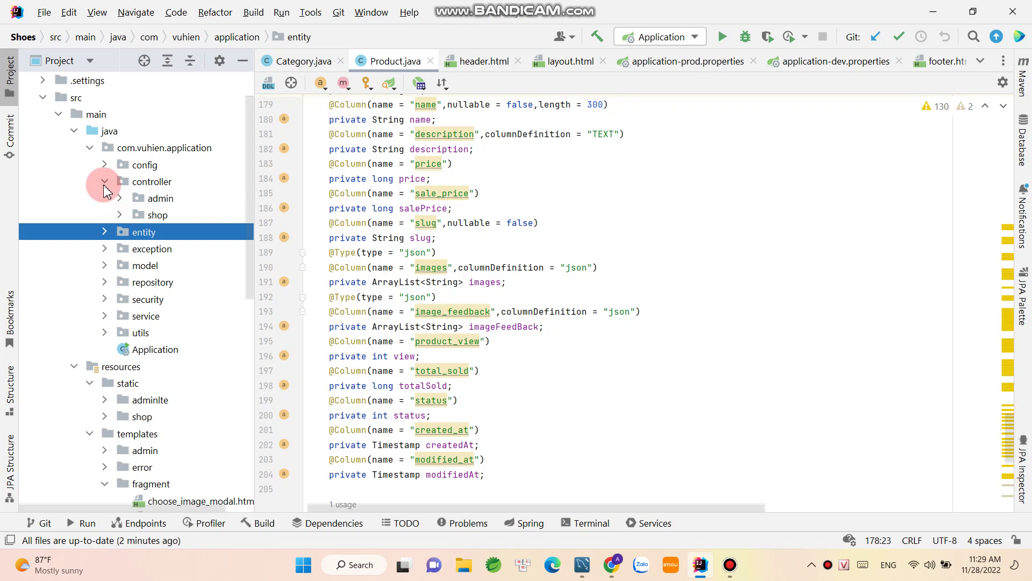
Collapse the com.vuhien.application package and the static and templates folders in the project tree
{"action": "left_click", "coordinate": [90, 149]}
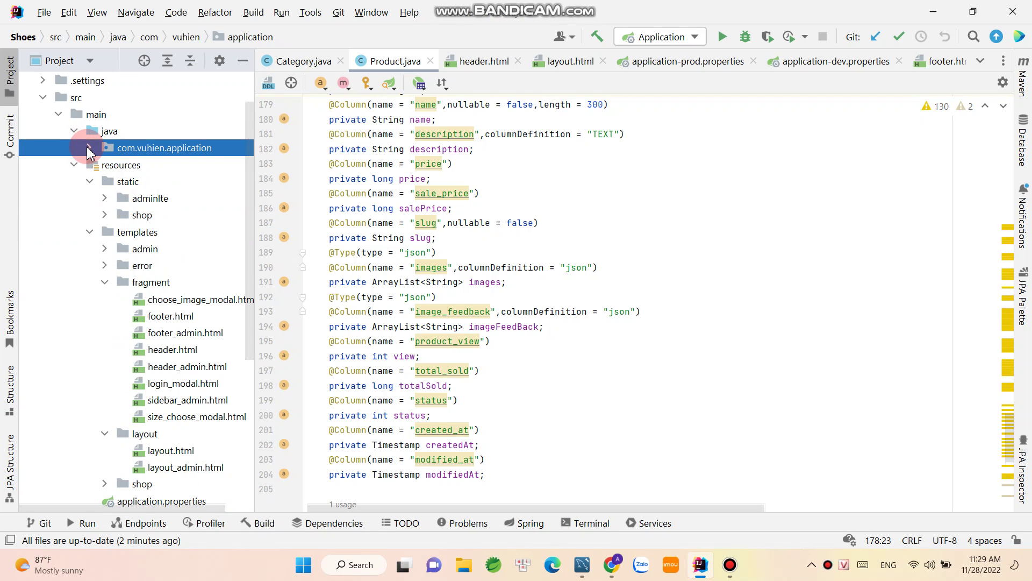
{"action": "left_click", "coordinate": [89, 149]}
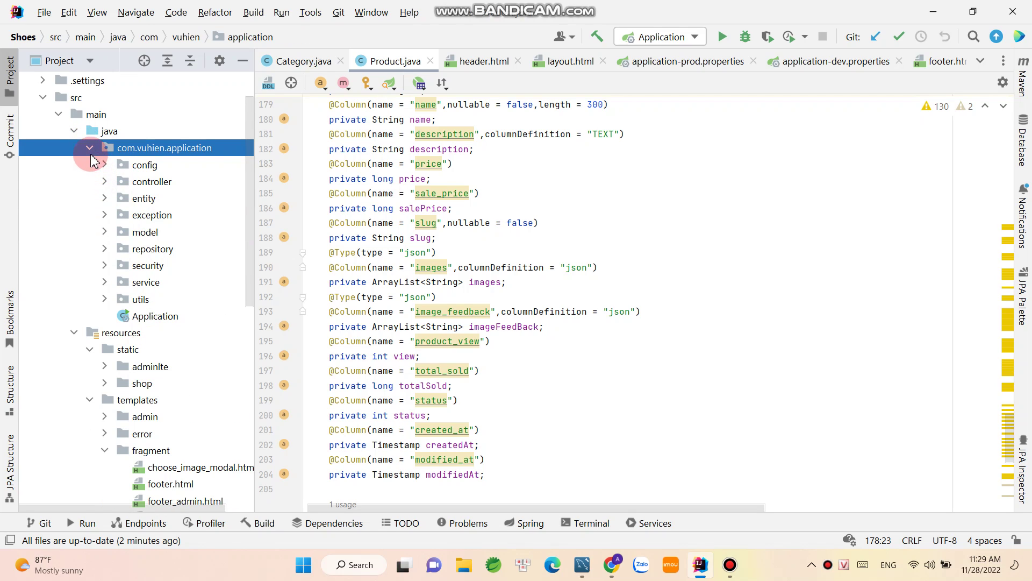
{"action": "left_click", "coordinate": [91, 149]}
{"action": "left_click", "coordinate": [89, 182]}
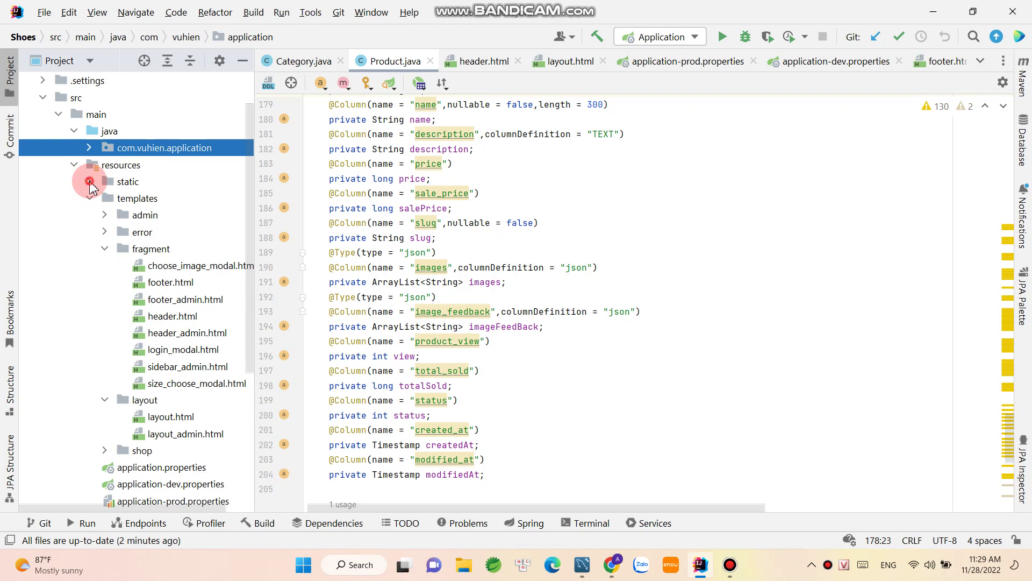
{"action": "left_click", "coordinate": [89, 199]}
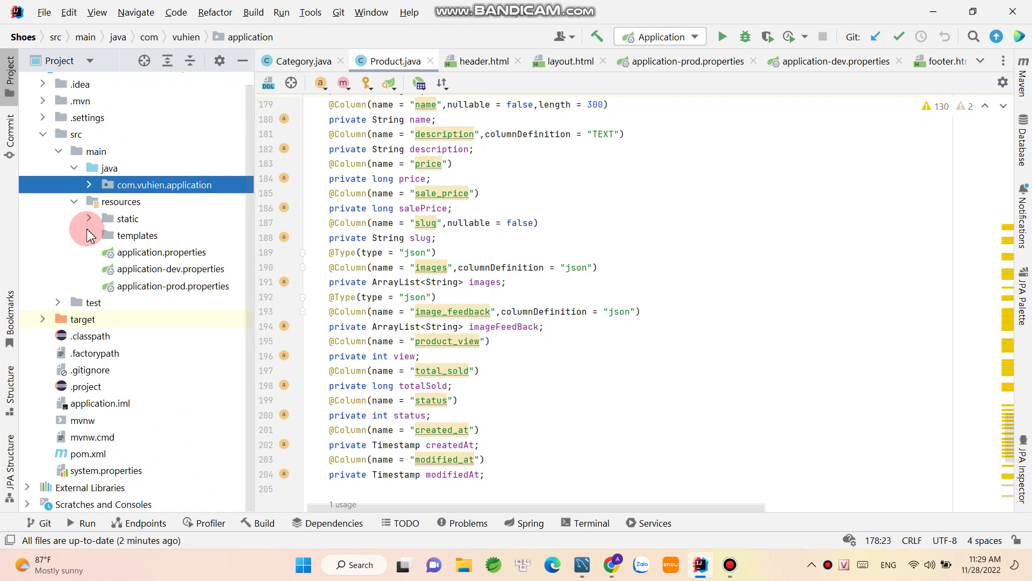
Open application-prod.properties and application-dev.properties, and review the database password and the shoes database name in the dev configuration
{"action": "double_click", "coordinate": [164, 288]}
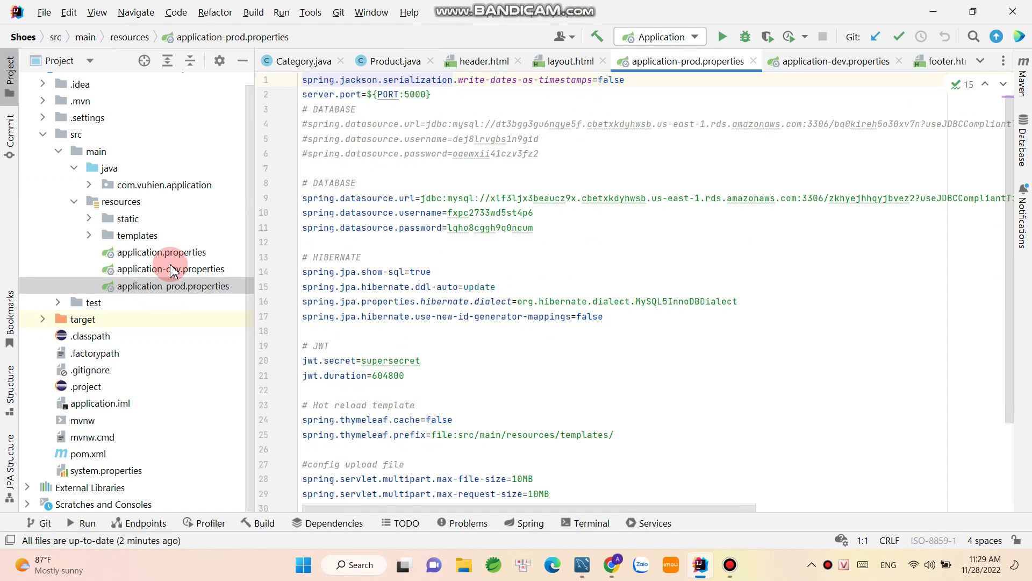
{"action": "double_click", "coordinate": [173, 269]}
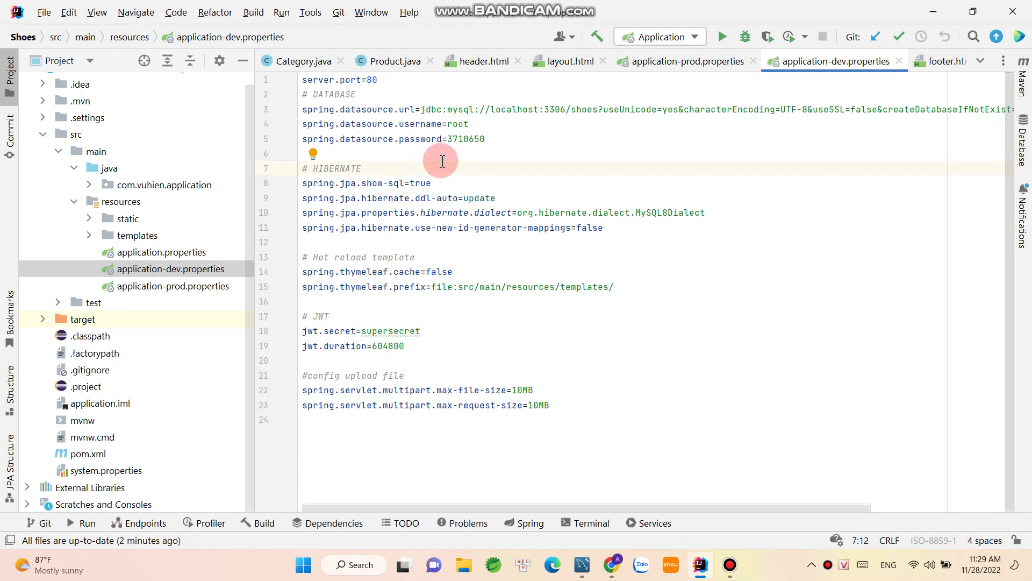
{"action": "double_click", "coordinate": [458, 139]}
{"action": "left_click", "coordinate": [560, 150]}
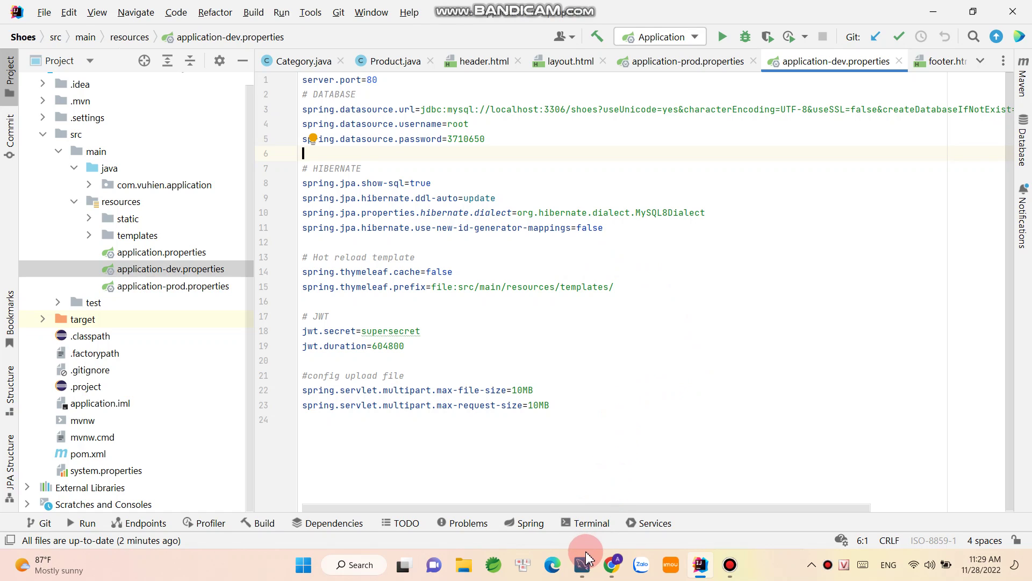
{"action": "double_click", "coordinate": [588, 110]}
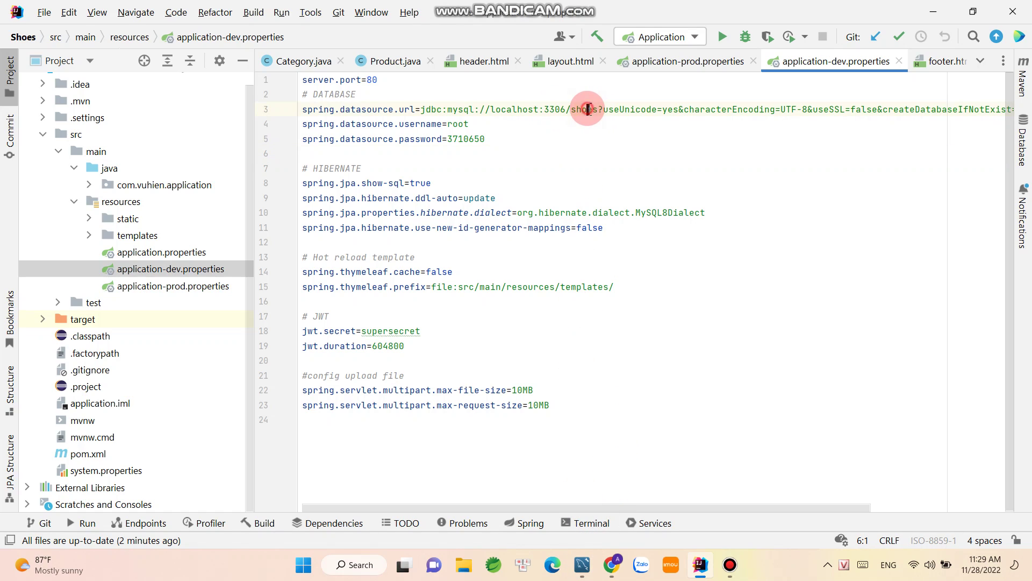
Switch to MySQL Workbench and query the rows of the product and orders tables in the shoes schema
{"action": "left_click", "coordinate": [580, 562]}
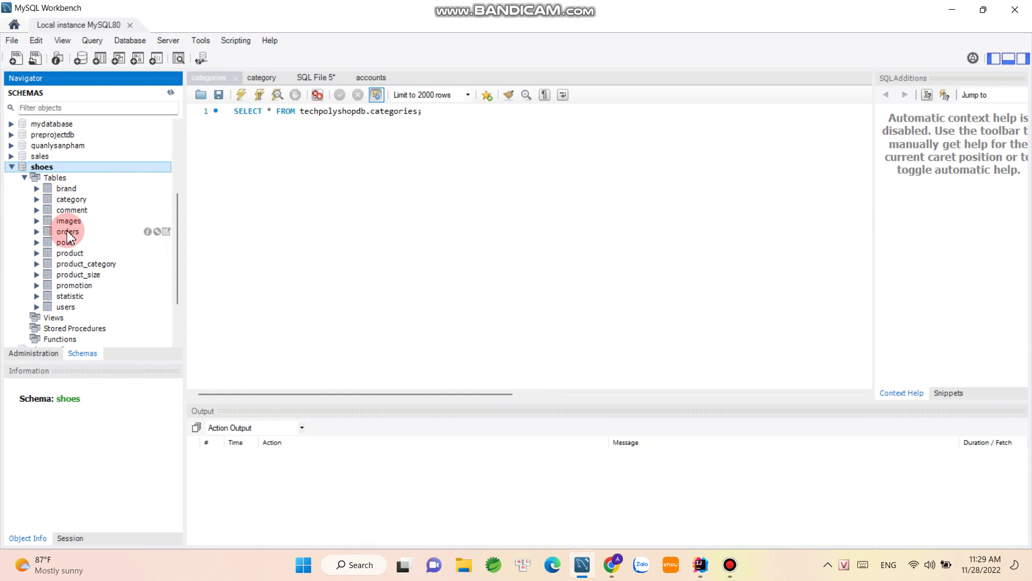
{"action": "right_click", "coordinate": [70, 252]}
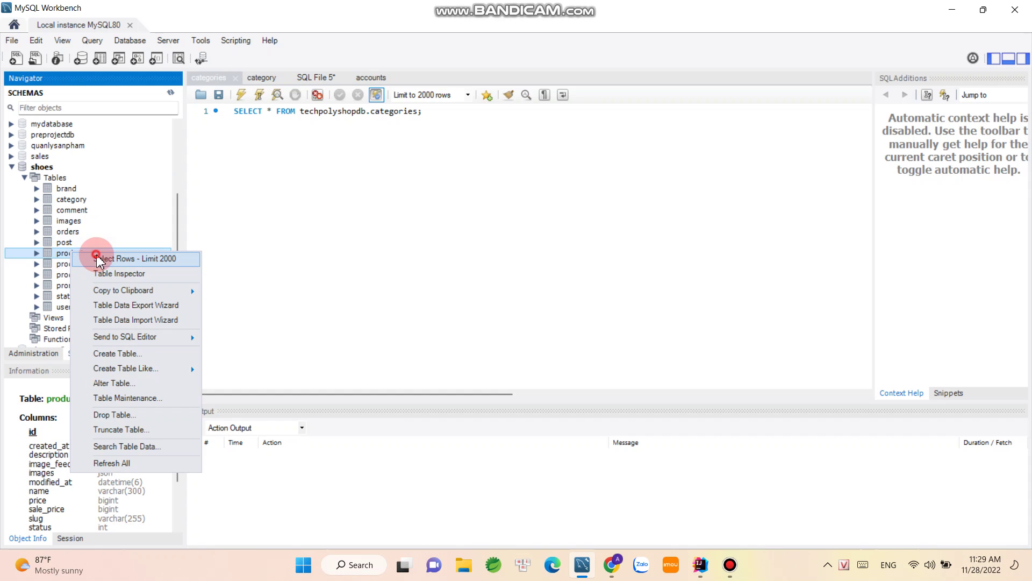
{"action": "left_click", "coordinate": [95, 254]}
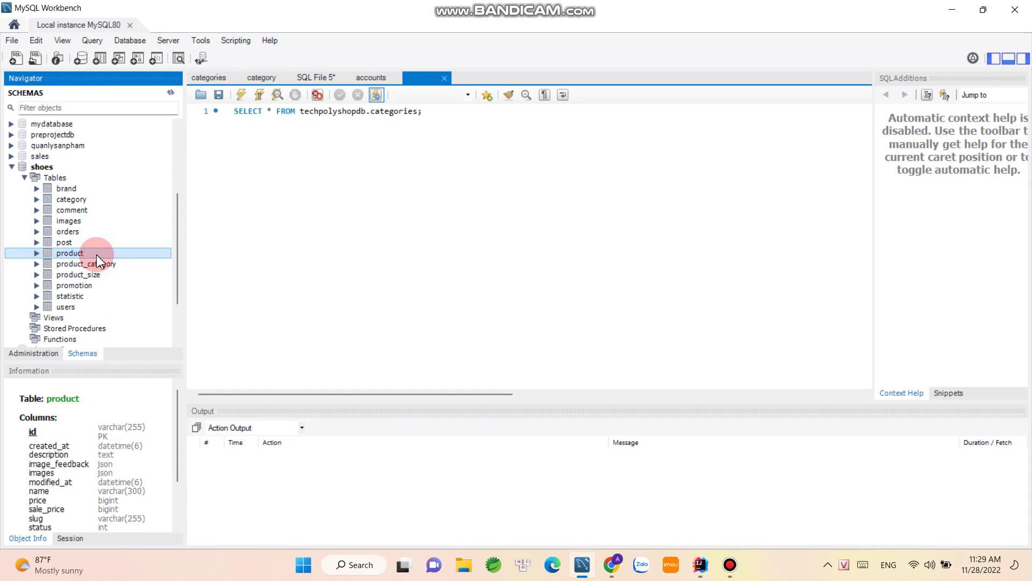
{"action": "left_click", "coordinate": [243, 97]}
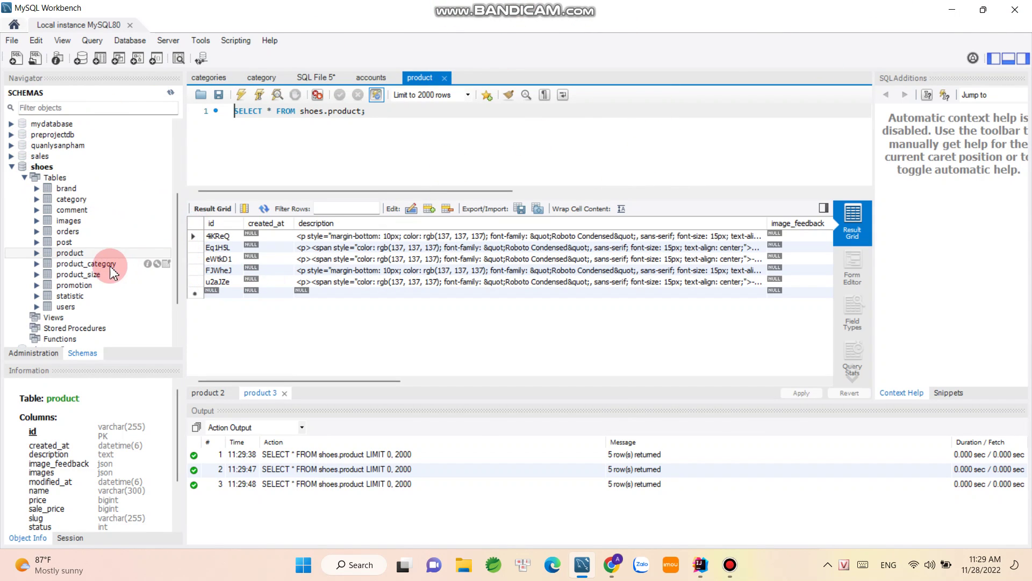
{"action": "right_click", "coordinate": [71, 232]}
{"action": "left_click", "coordinate": [100, 239]}
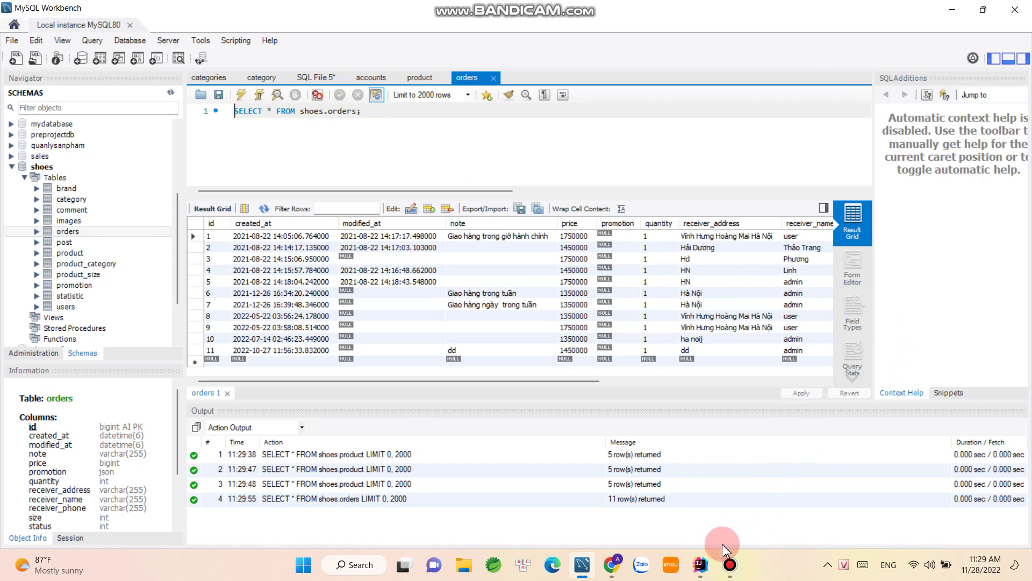
Switch back to IntelliJ IDEA, run the Application configuration, and check the Tomcat port in the console output
{"action": "left_click", "coordinate": [700, 564]}
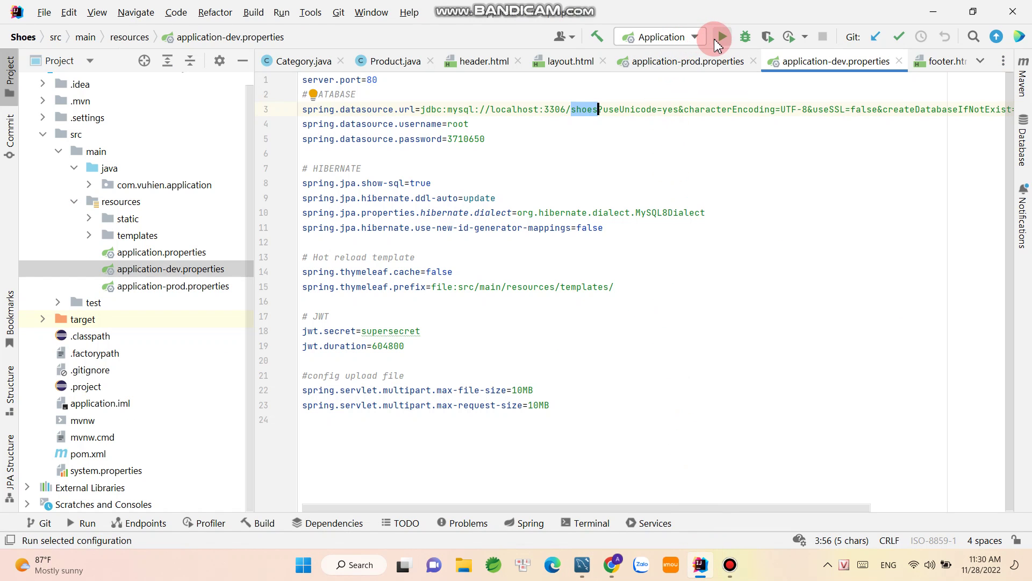
{"action": "left_click", "coordinate": [721, 37]}
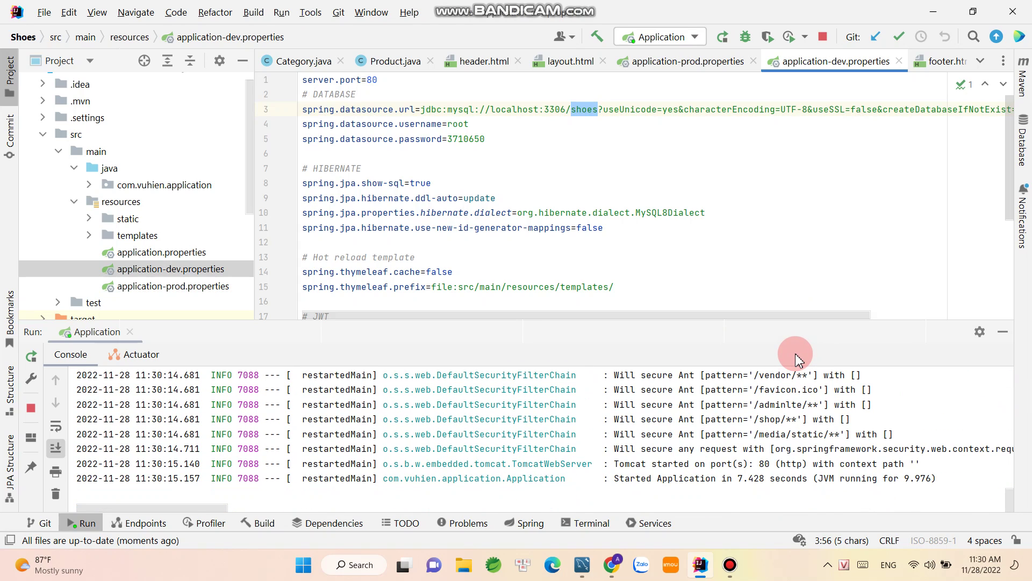
{"action": "left_click", "coordinate": [763, 463]}
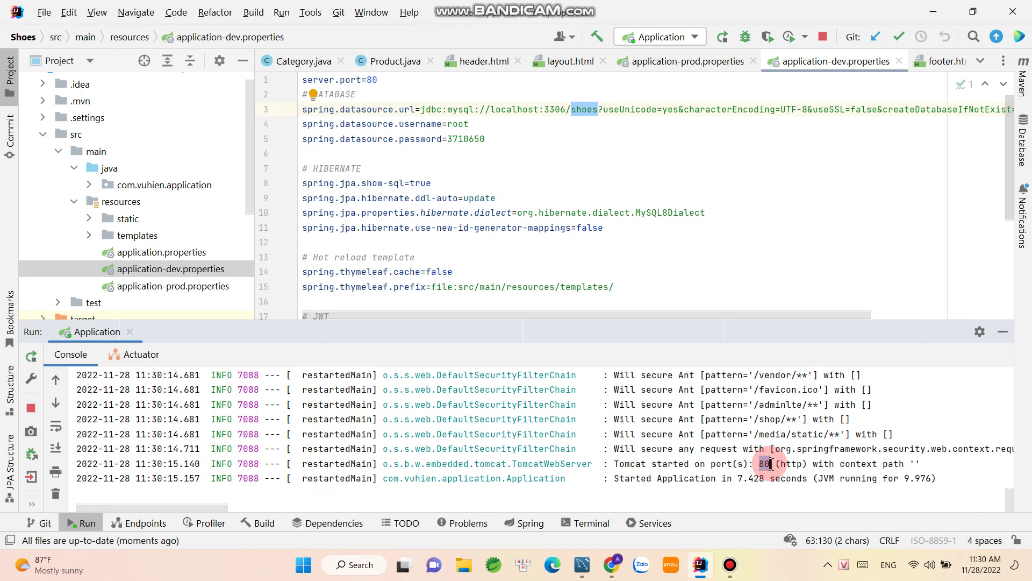
Switch to Chrome, bring up the Shop Shoes storefront at localhost, and reload it
{"action": "left_click", "coordinate": [613, 564]}
{"action": "left_click", "coordinate": [363, 11]}
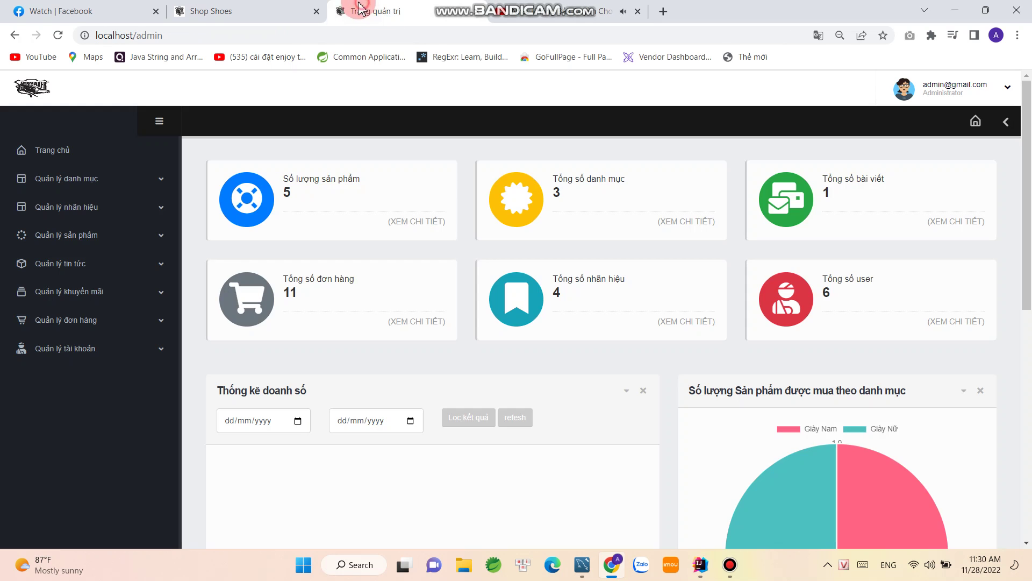
{"action": "left_click", "coordinate": [314, 10]}
{"action": "left_click", "coordinate": [29, 47]}
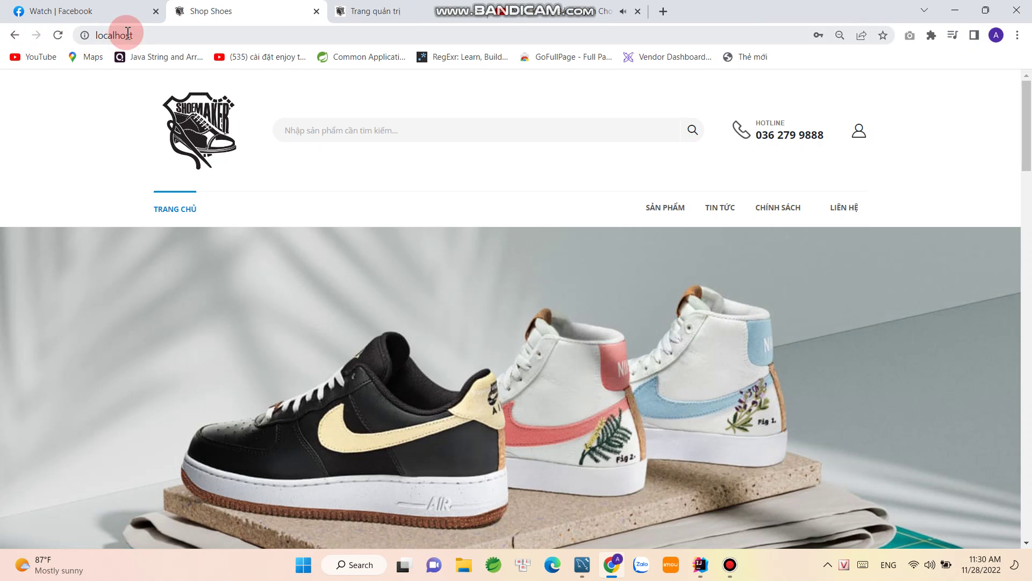
{"action": "left_click", "coordinate": [56, 37]}
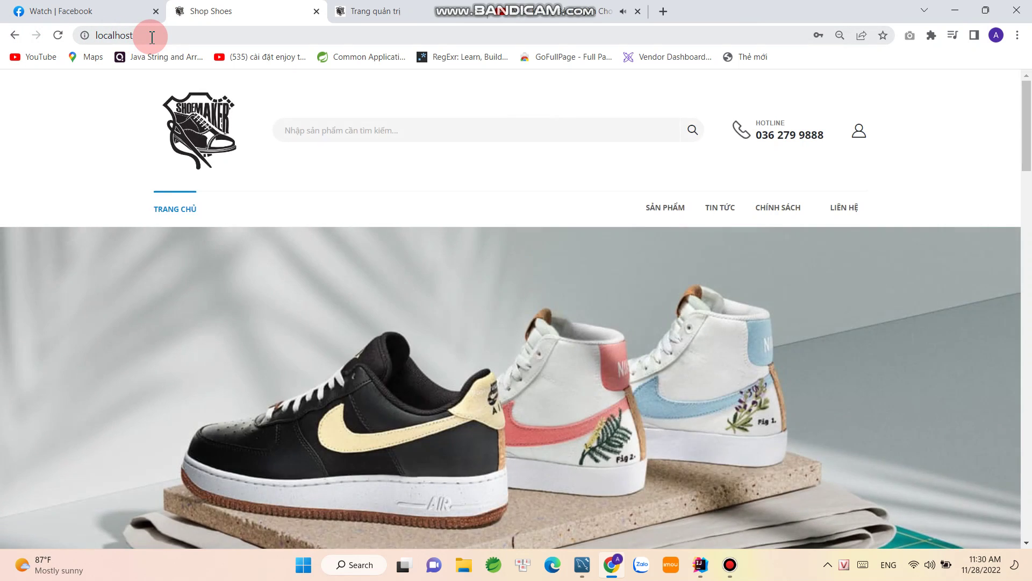
{"action": "left_click", "coordinate": [152, 37]}
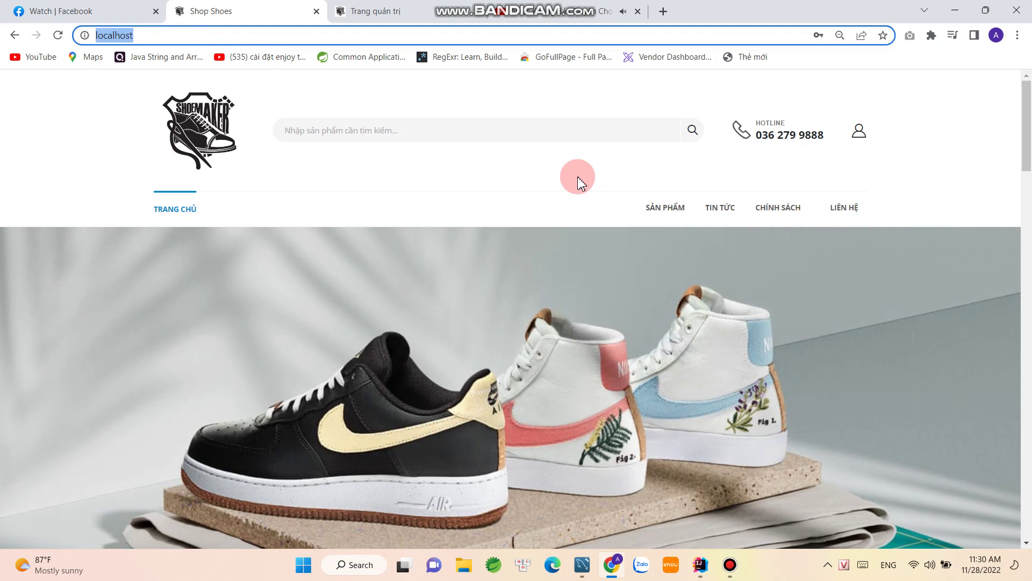
Examine the shop's home page from the banner through the product sections down to the footer
{"action": "scroll", "coordinate": [538, 198], "scroll_direction": "down", "scroll_amount": 4}
{"action": "scroll", "coordinate": [538, 198], "scroll_direction": "up", "scroll_amount": 3}
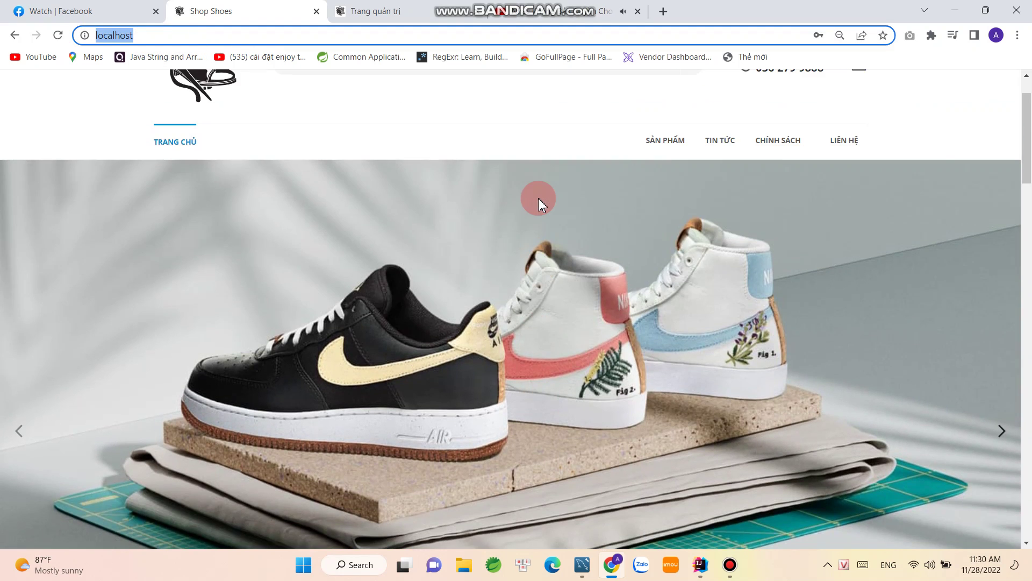
{"action": "scroll", "coordinate": [536, 197], "scroll_direction": "down", "scroll_amount": 1}
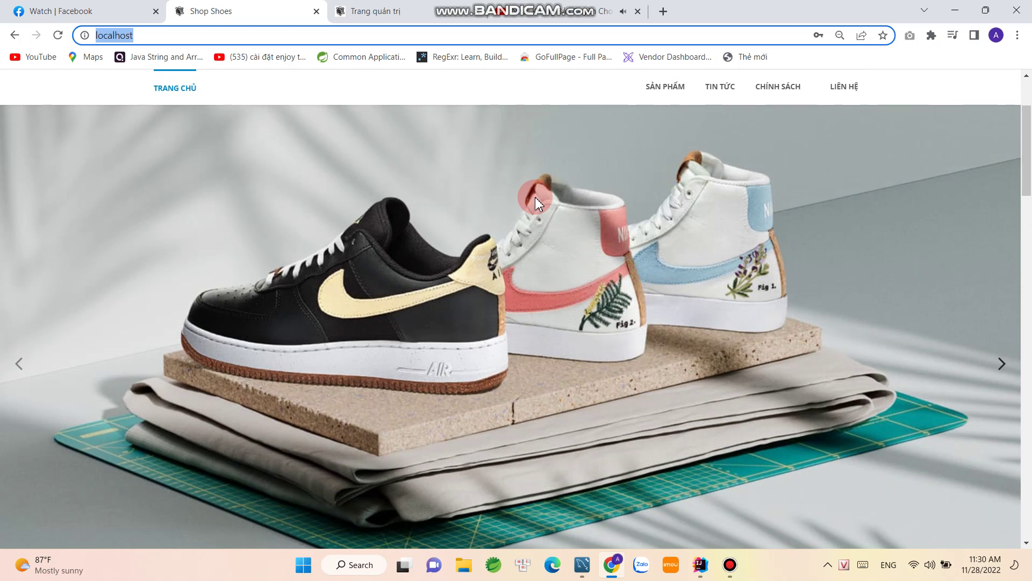
{"action": "scroll", "coordinate": [535, 198], "scroll_direction": "down", "scroll_amount": 9}
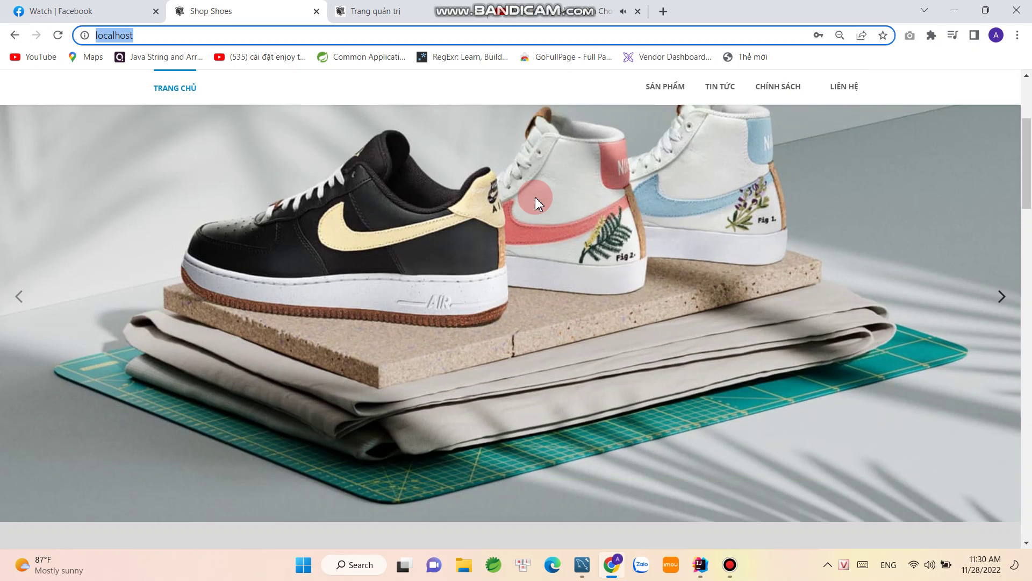
{"action": "scroll", "coordinate": [536, 198], "scroll_direction": "down", "scroll_amount": 3}
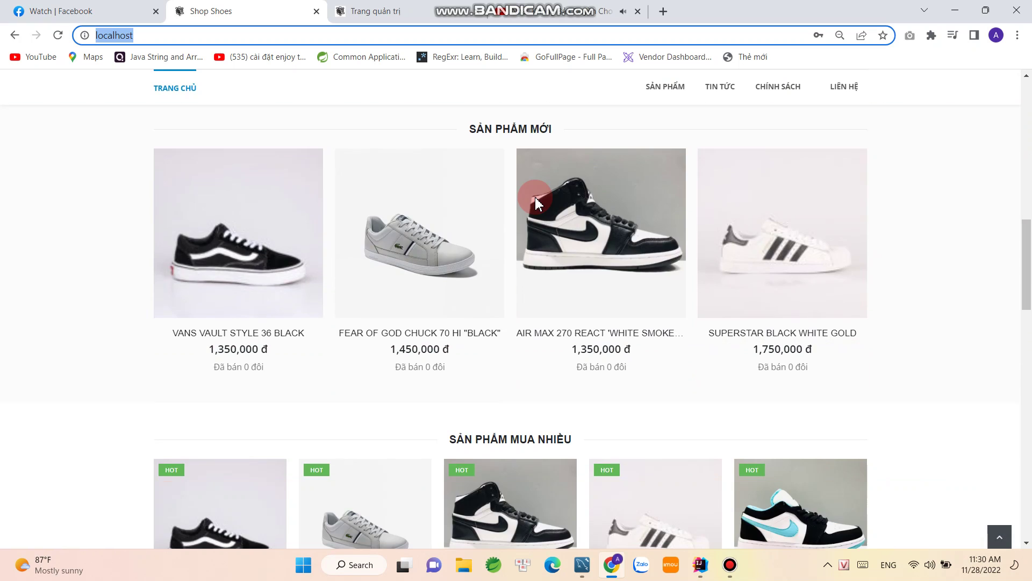
{"action": "scroll", "coordinate": [535, 198], "scroll_direction": "down", "scroll_amount": 12}
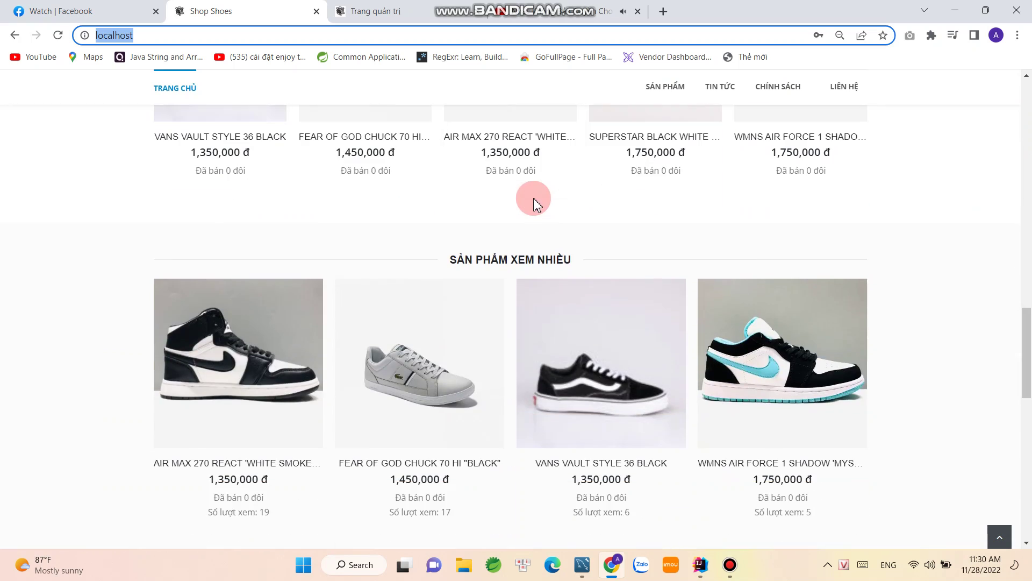
{"action": "scroll", "coordinate": [534, 204], "scroll_direction": "down", "scroll_amount": 10}
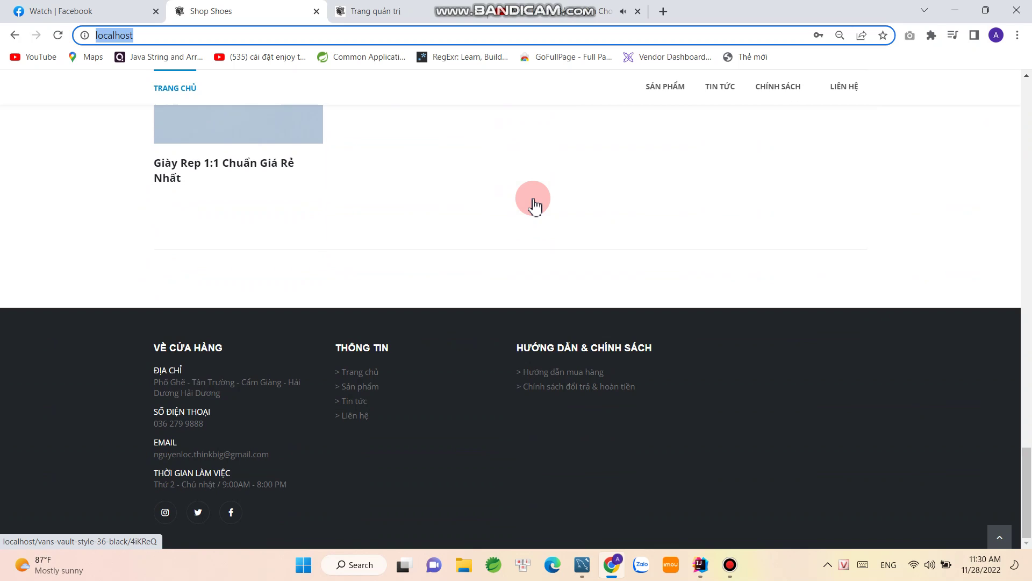
{"action": "scroll", "coordinate": [534, 204], "scroll_direction": "up", "scroll_amount": 20}
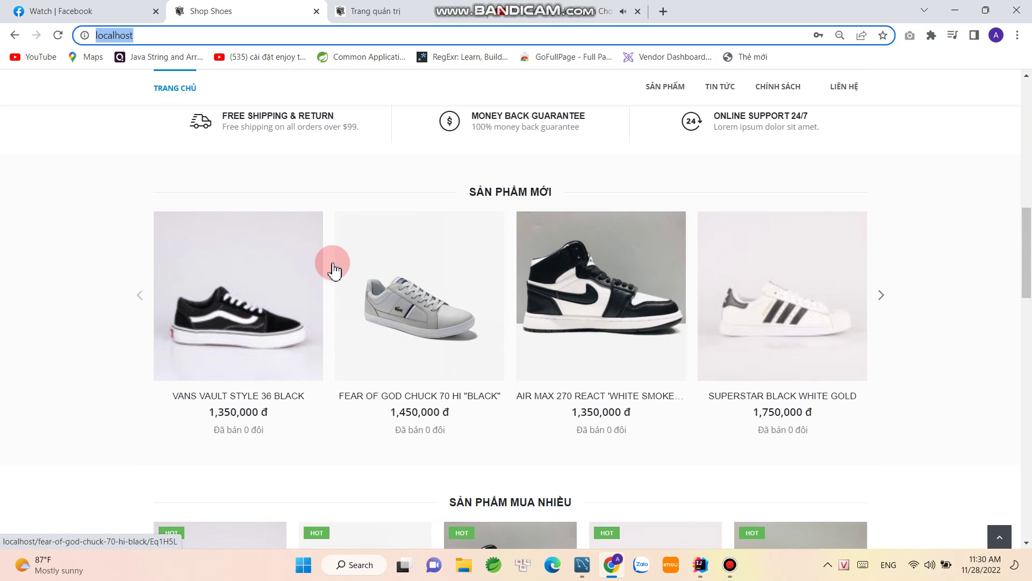
View the product page of the VANS VAULT STYLE 36 BLACK shoe from the new products section
{"action": "left_click", "coordinate": [233, 309]}
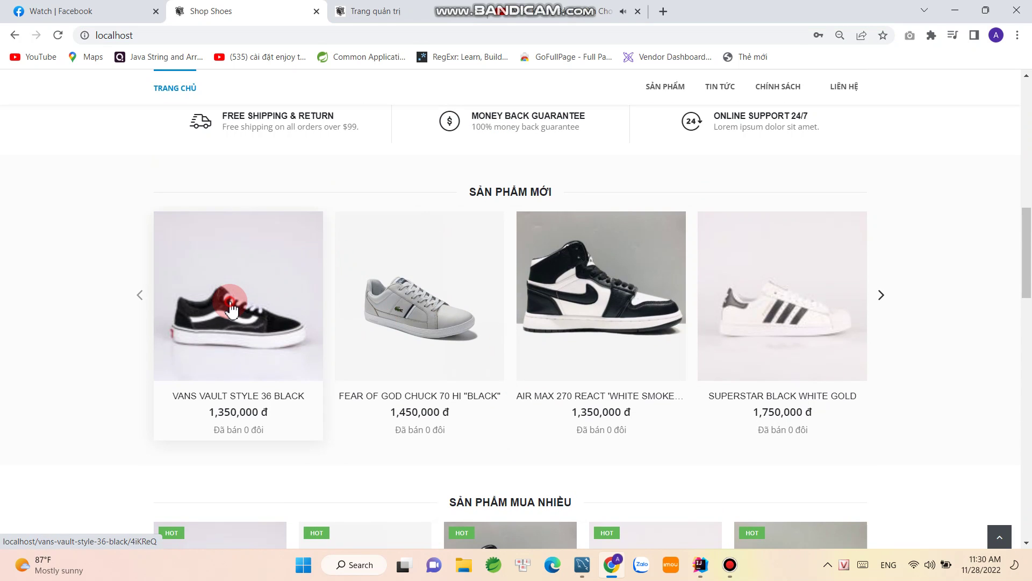
{"action": "scroll", "coordinate": [498, 275], "scroll_direction": "down", "scroll_amount": 2}
{"action": "scroll", "coordinate": [591, 259], "scroll_direction": "up", "scroll_amount": 3}
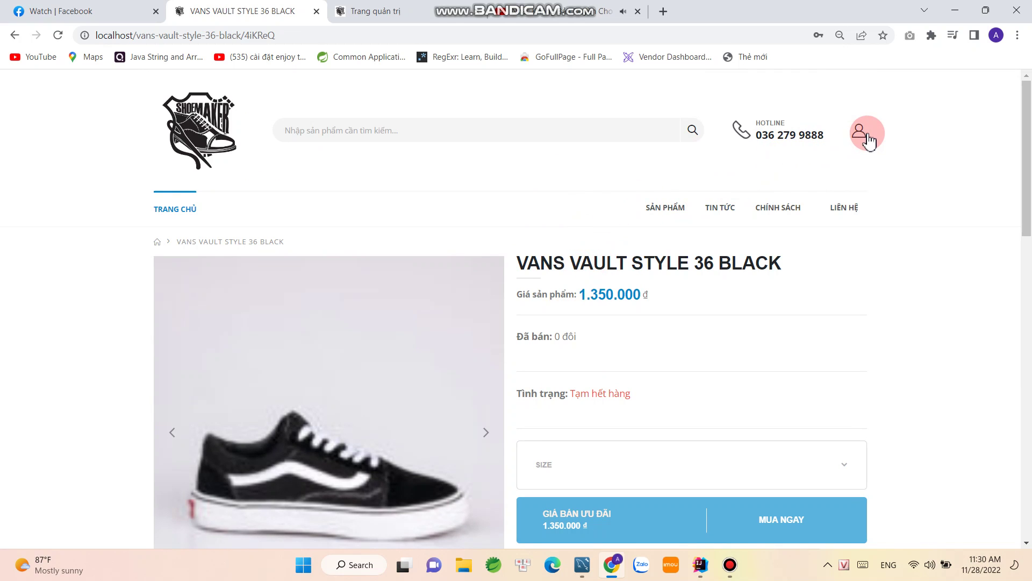
Log in to the shop with the prefilled admin credentials and log out from the account page
{"action": "left_click", "coordinate": [870, 141]}
{"action": "left_click", "coordinate": [456, 280]}
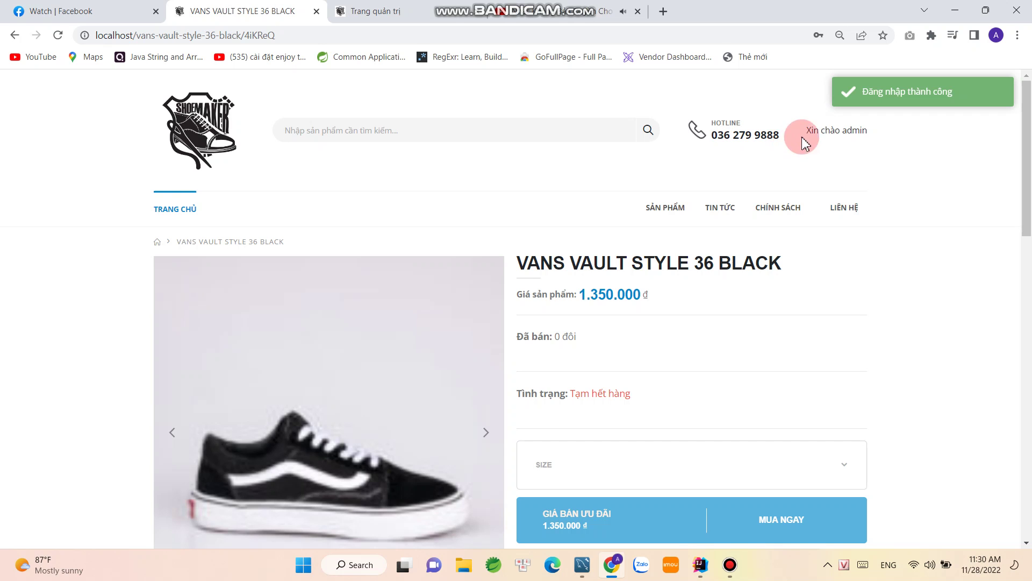
{"action": "left_click", "coordinate": [811, 138]}
{"action": "left_click", "coordinate": [251, 403]}
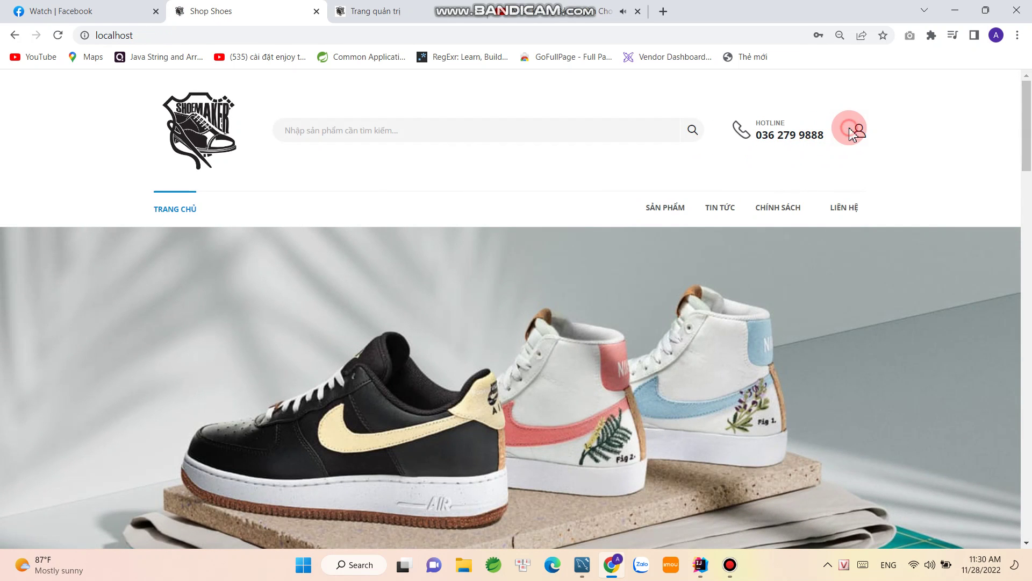
Submit the registration form empty to test its required-field validation, and close the form
{"action": "left_click", "coordinate": [858, 135]}
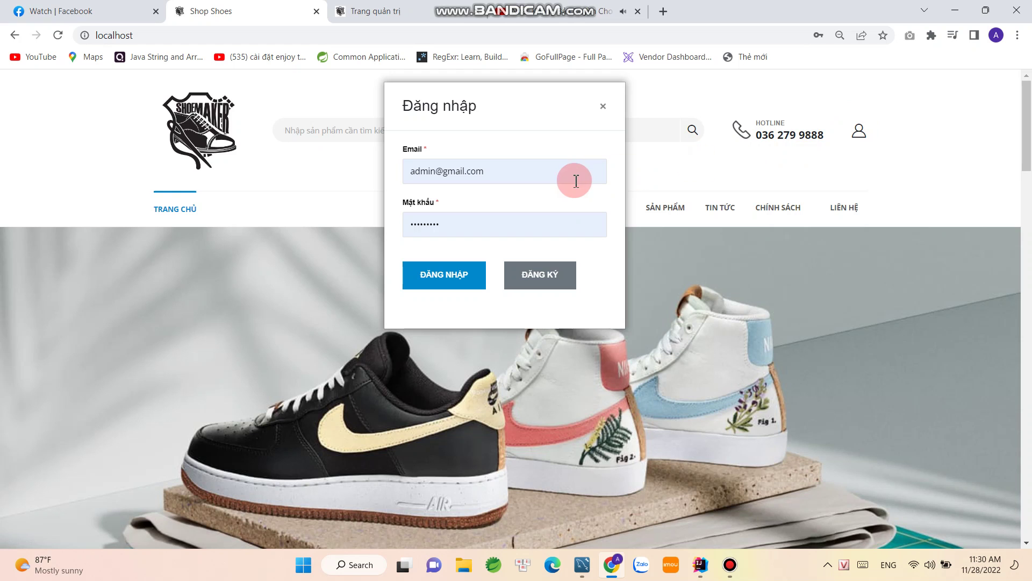
{"action": "left_click", "coordinate": [540, 275]}
{"action": "left_click", "coordinate": [449, 436]}
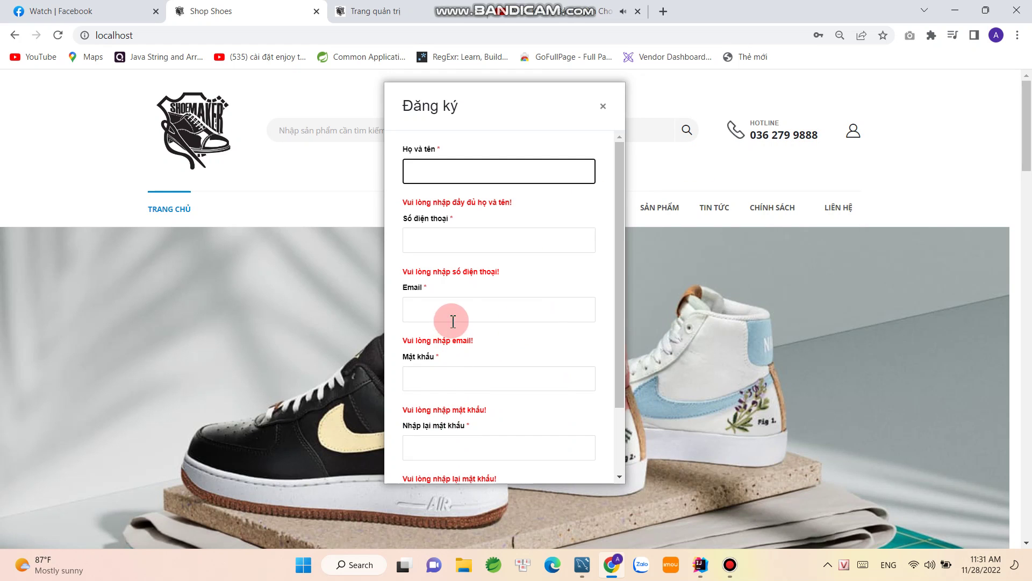
{"action": "left_click", "coordinate": [603, 106]}
Sign in to the storefront from the home page using the prefilled admin account
{"action": "left_click", "coordinate": [855, 130]}
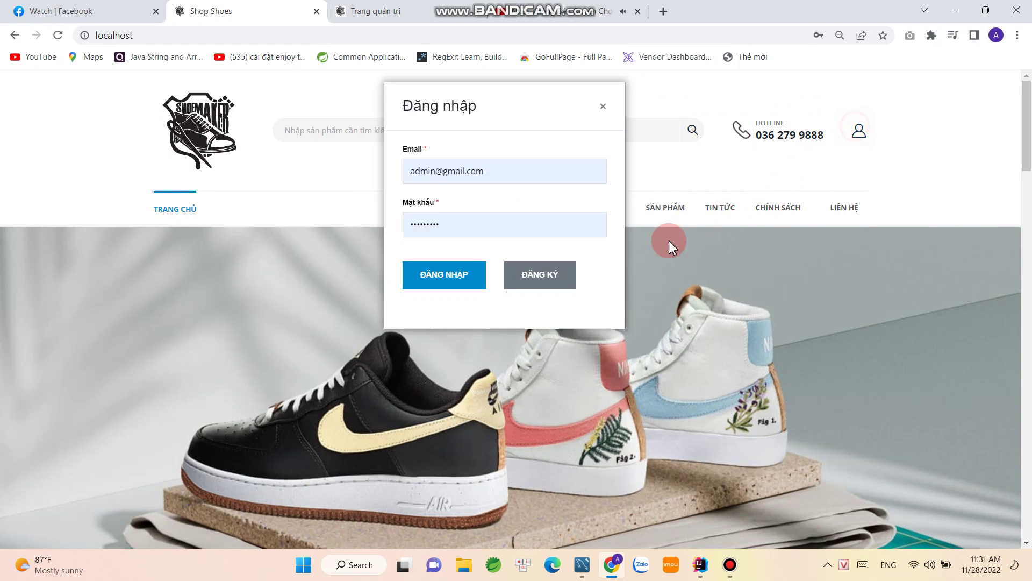
{"action": "left_click", "coordinate": [467, 277]}
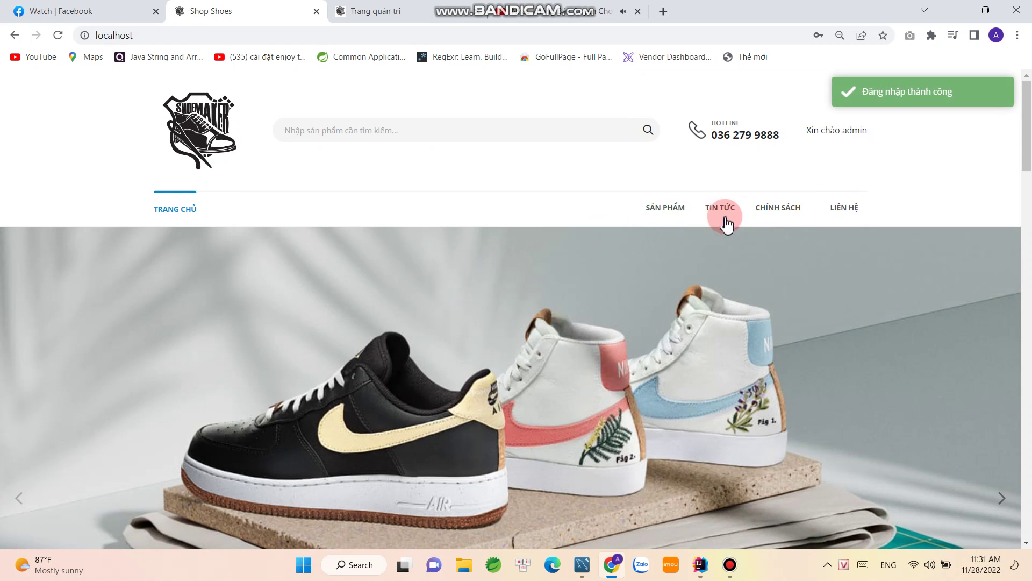
Open the account's order management and view the orders under Đang giao hàng and Đã giao hàng
{"action": "left_click", "coordinate": [814, 135]}
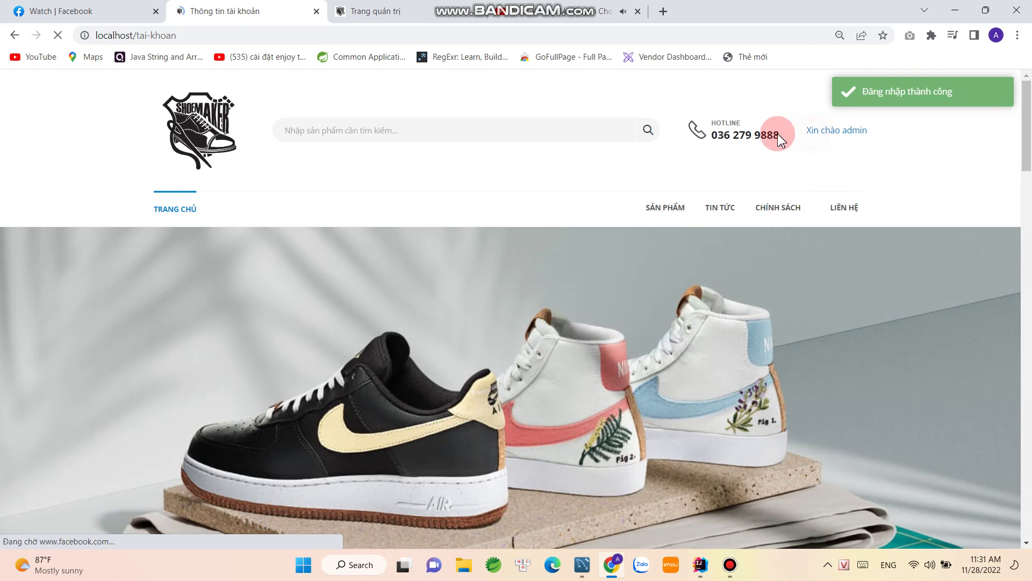
{"action": "left_click", "coordinate": [216, 348]}
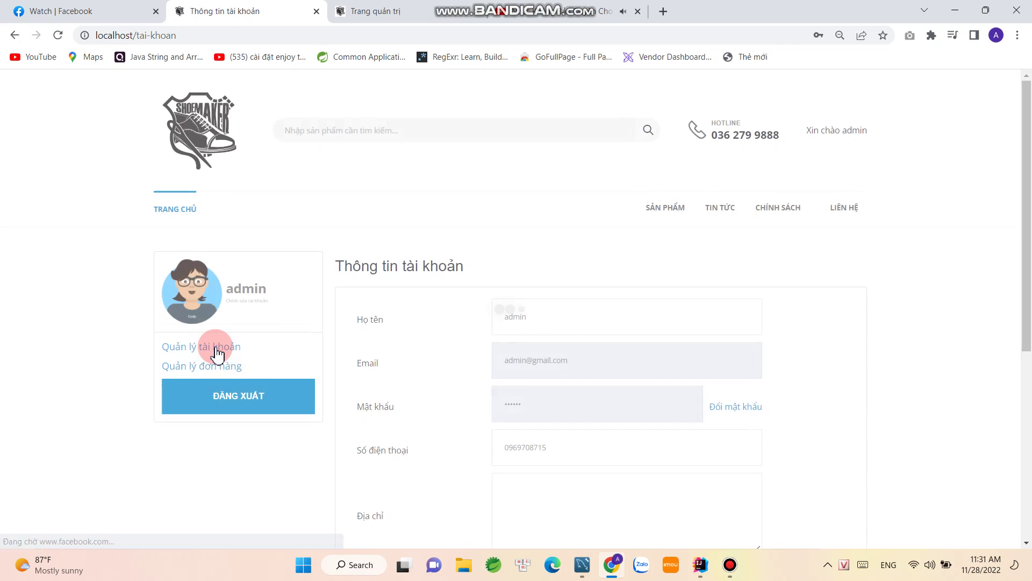
{"action": "left_click", "coordinate": [218, 365]}
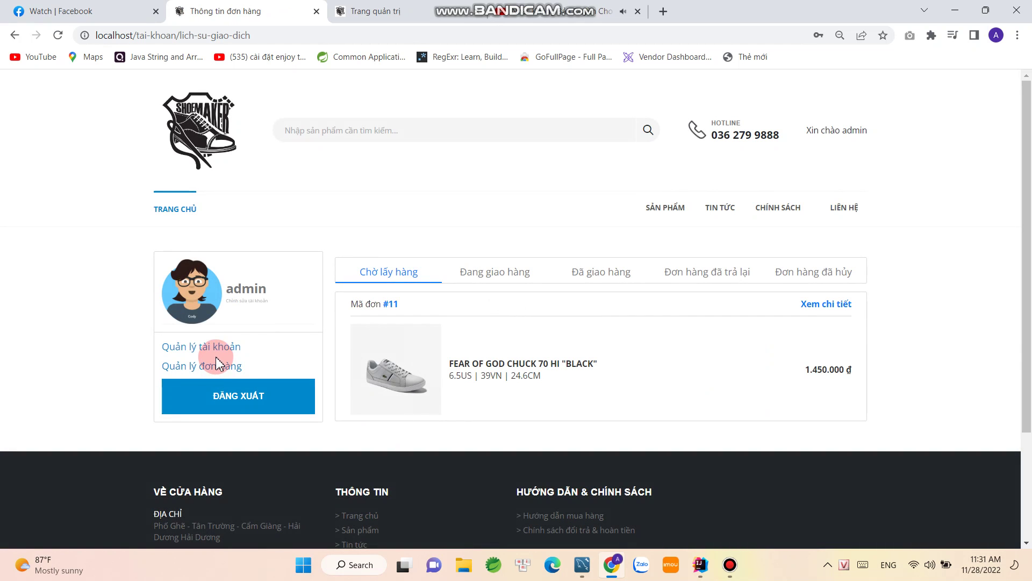
{"action": "left_click", "coordinate": [505, 274]}
{"action": "left_click", "coordinate": [591, 275]}
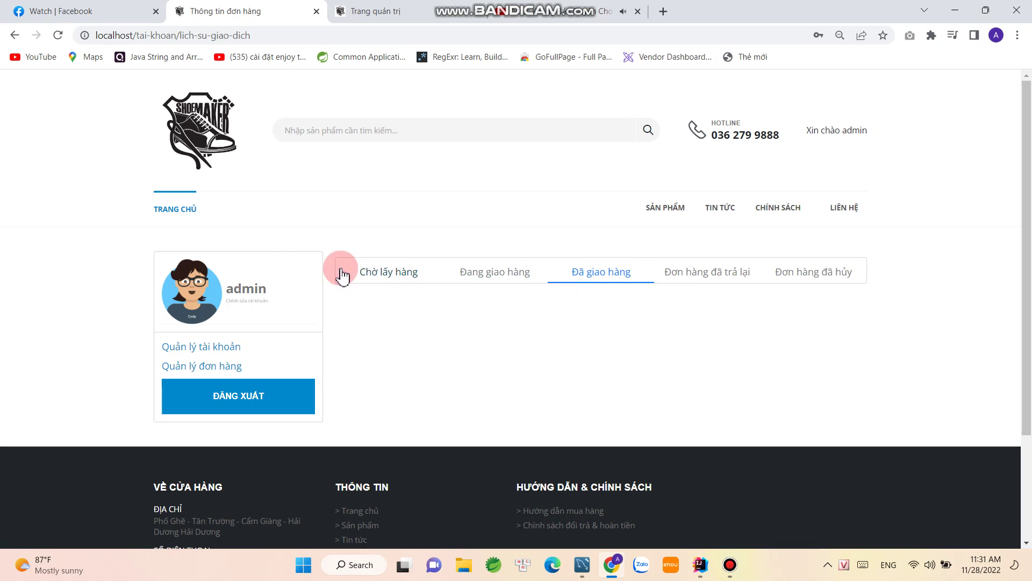
Look over the account information form from the account management page
{"action": "left_click", "coordinate": [213, 349]}
{"action": "scroll", "coordinate": [502, 269], "scroll_direction": "down", "scroll_amount": 3}
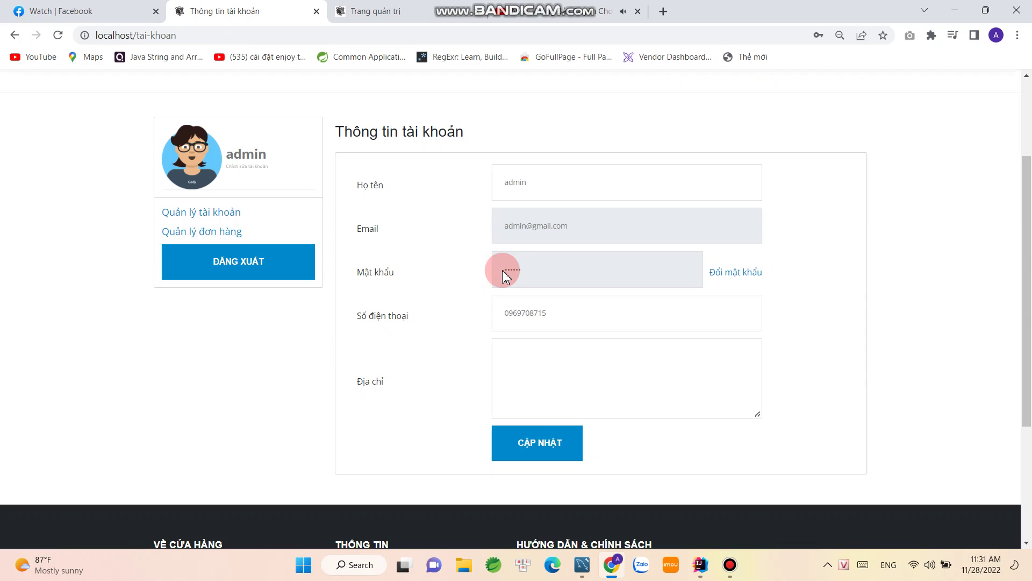
{"action": "scroll", "coordinate": [430, 274], "scroll_direction": "up", "scroll_amount": 3}
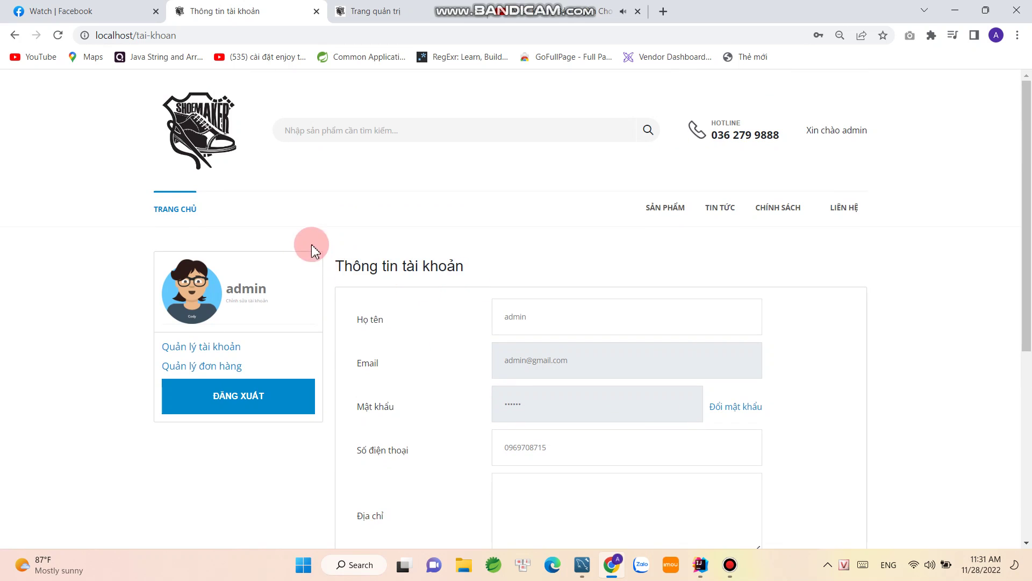
View the VANS VAULT STYLE 36 BLACK product page from the home page and return to the new products
{"action": "left_click", "coordinate": [210, 155]}
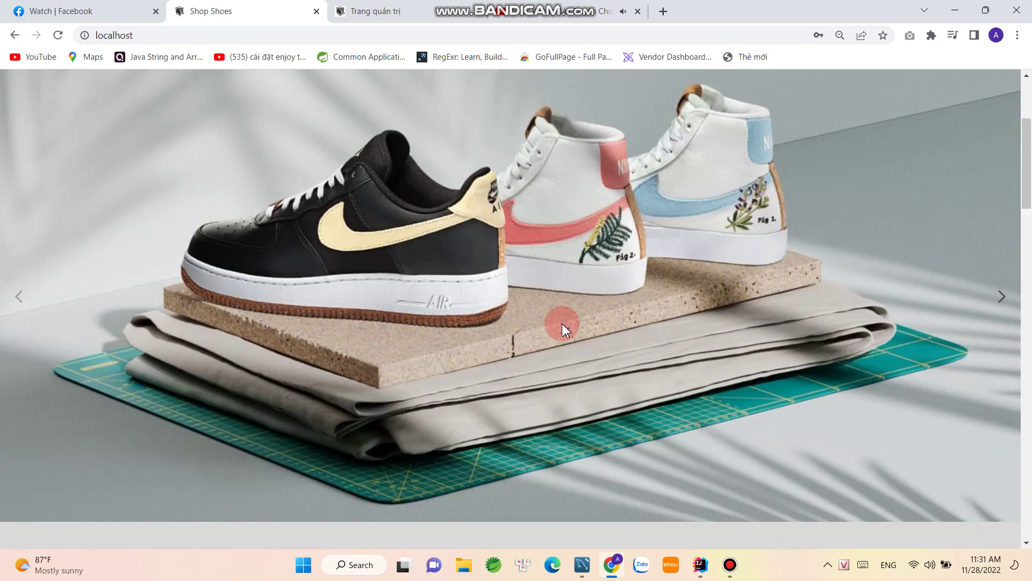
{"action": "scroll", "coordinate": [567, 322], "scroll_direction": "down", "scroll_amount": 10}
{"action": "left_click", "coordinate": [219, 361]}
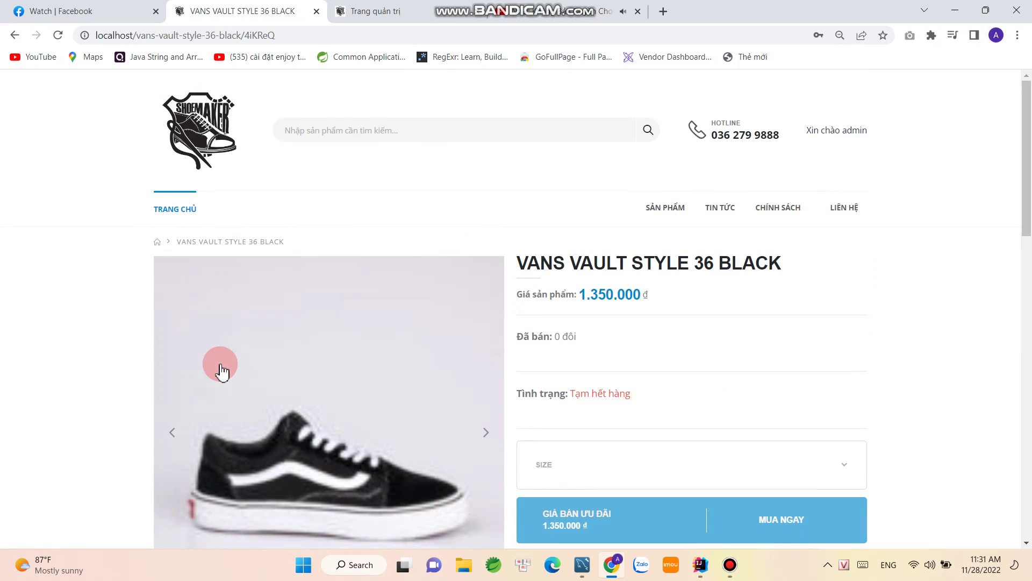
{"action": "left_click", "coordinate": [14, 35]}
{"action": "scroll", "coordinate": [569, 295], "scroll_direction": "up", "scroll_amount": 5}
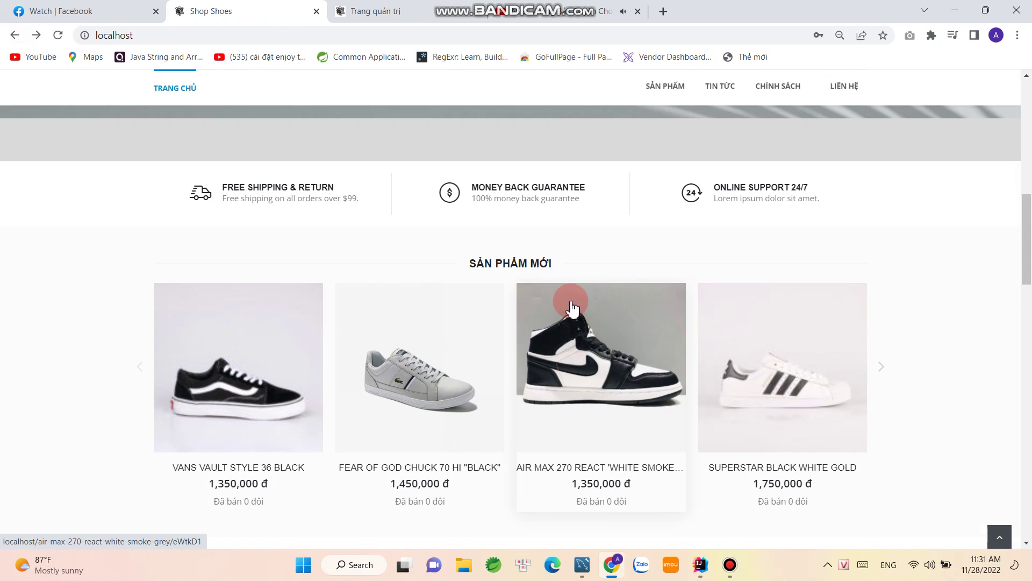
Open the FEAR OF GOD CHUCK 70 HI "BLACK" product and choose size 40
{"action": "left_click", "coordinate": [450, 356]}
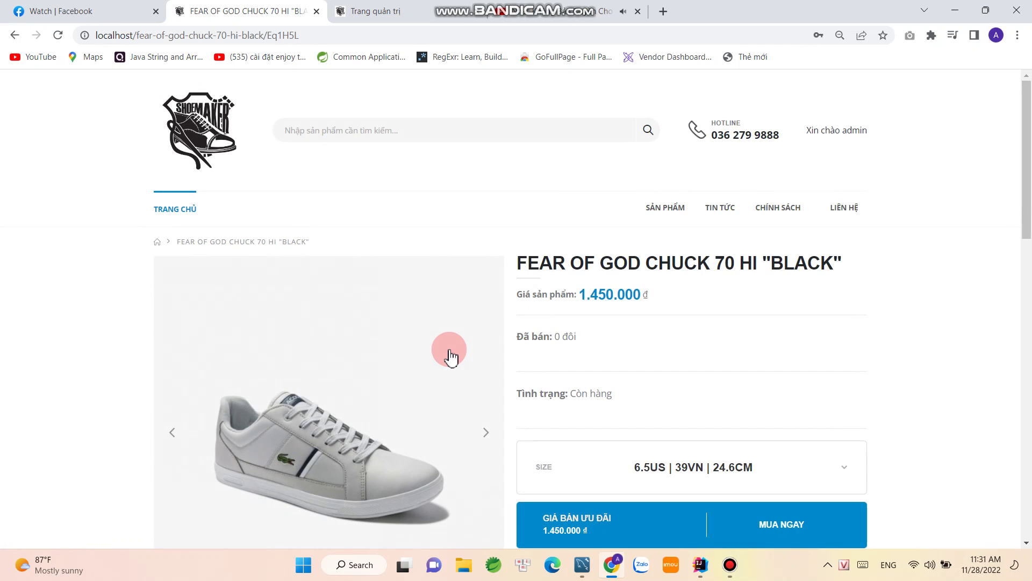
{"action": "scroll", "coordinate": [760, 388], "scroll_direction": "down", "scroll_amount": 2}
{"action": "left_click", "coordinate": [827, 332]}
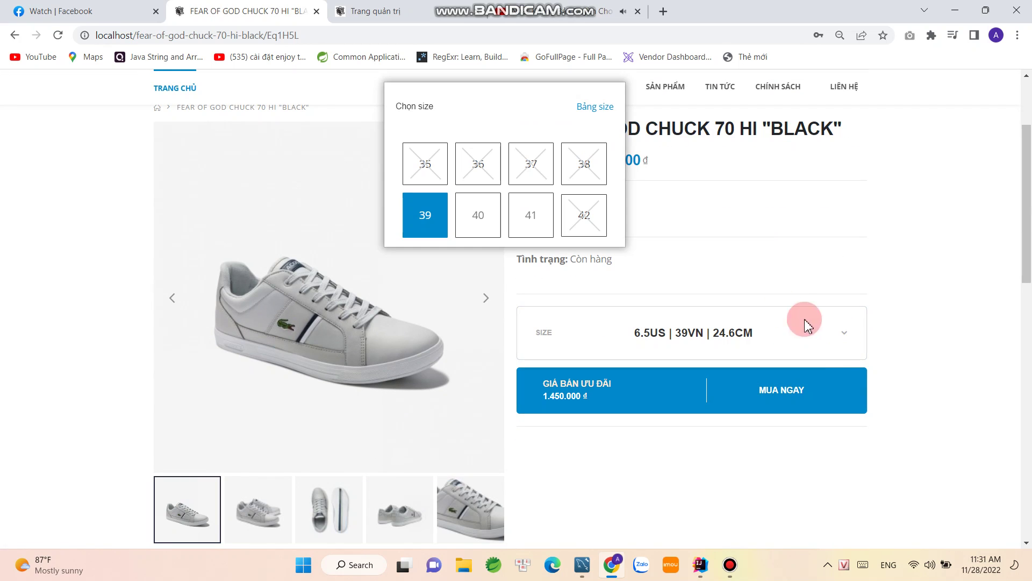
{"action": "left_click", "coordinate": [476, 222]}
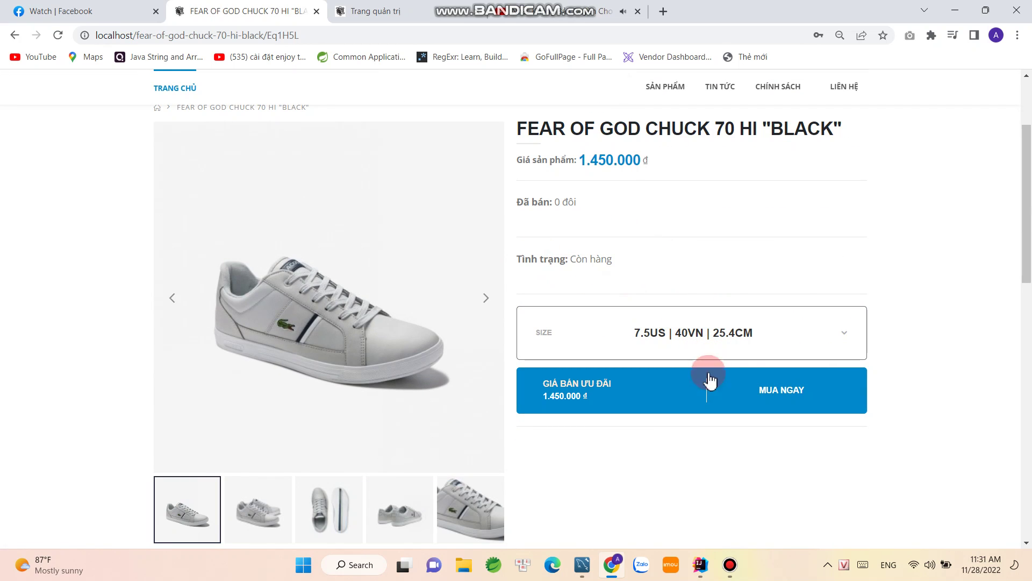
Look through the product's description and related products, and view its feedback images section
{"action": "scroll", "coordinate": [651, 386], "scroll_direction": "down", "scroll_amount": 2}
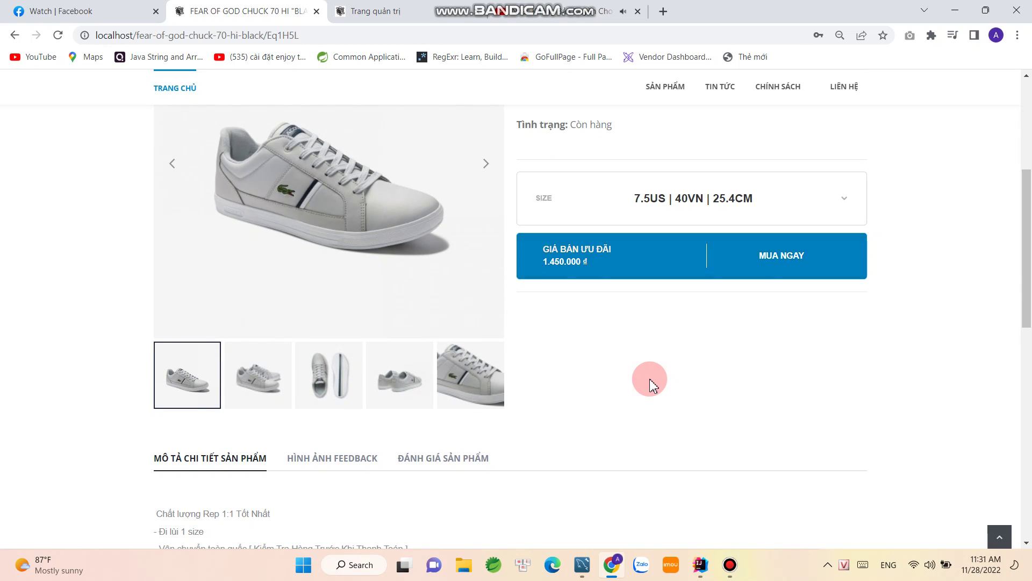
{"action": "scroll", "coordinate": [649, 382], "scroll_direction": "down", "scroll_amount": 7}
{"action": "scroll", "coordinate": [646, 376], "scroll_direction": "up", "scroll_amount": 5}
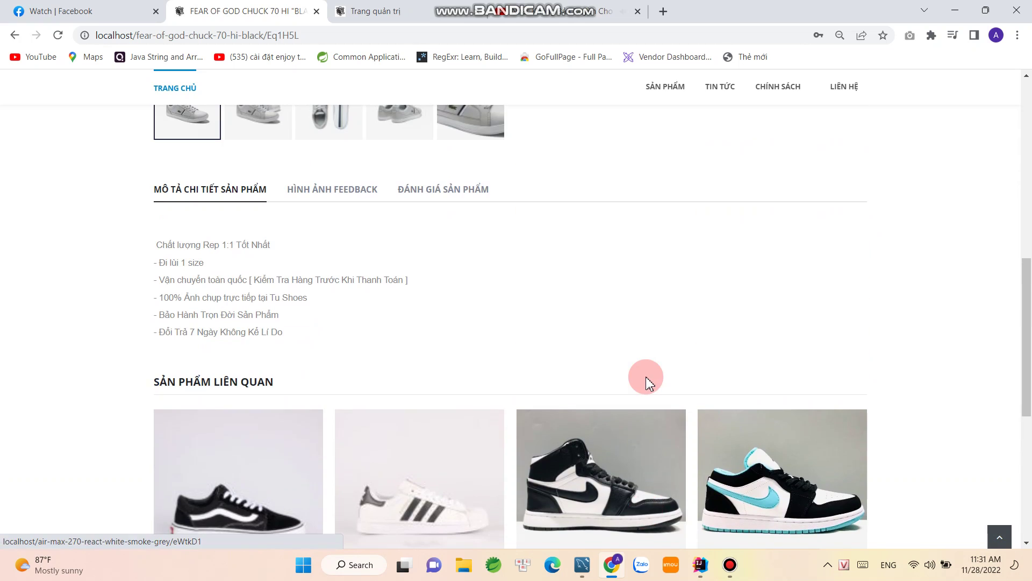
{"action": "left_click", "coordinate": [348, 273]}
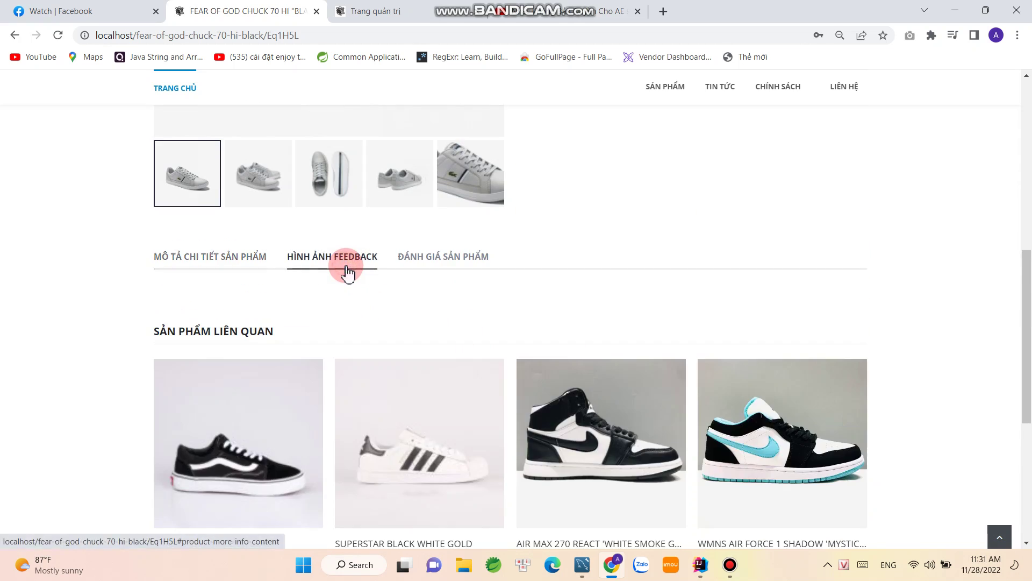
Post the comment "ok" in the product's review section
{"action": "left_click", "coordinate": [417, 272]}
{"action": "scroll", "coordinate": [454, 311], "scroll_direction": "down", "scroll_amount": 1}
{"action": "left_click", "coordinate": [571, 286]}
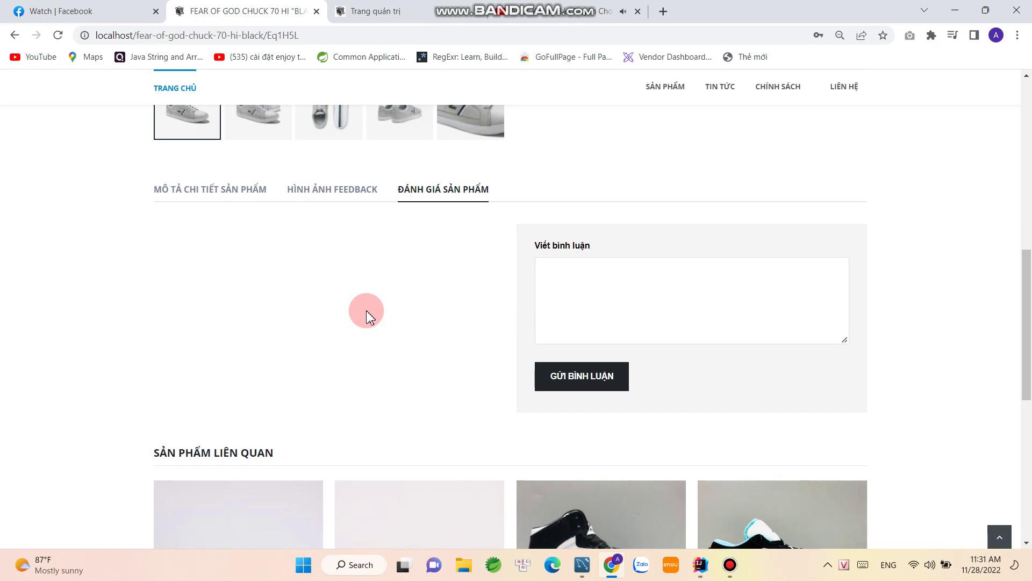
{"action": "left_click", "coordinate": [573, 385]}
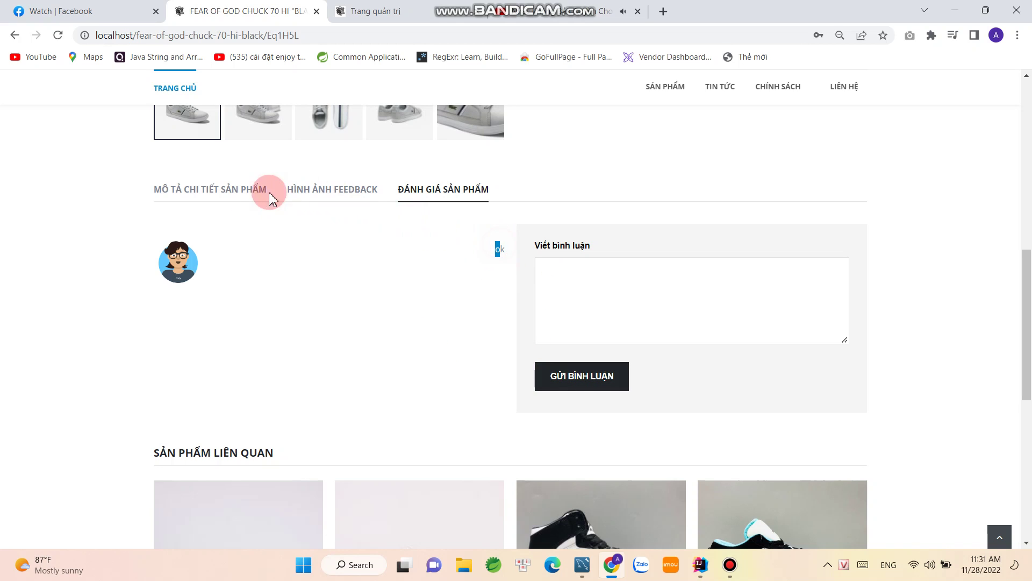
Revisit the product's detailed description, reviews and feedback images sections
{"action": "left_click", "coordinate": [198, 193]}
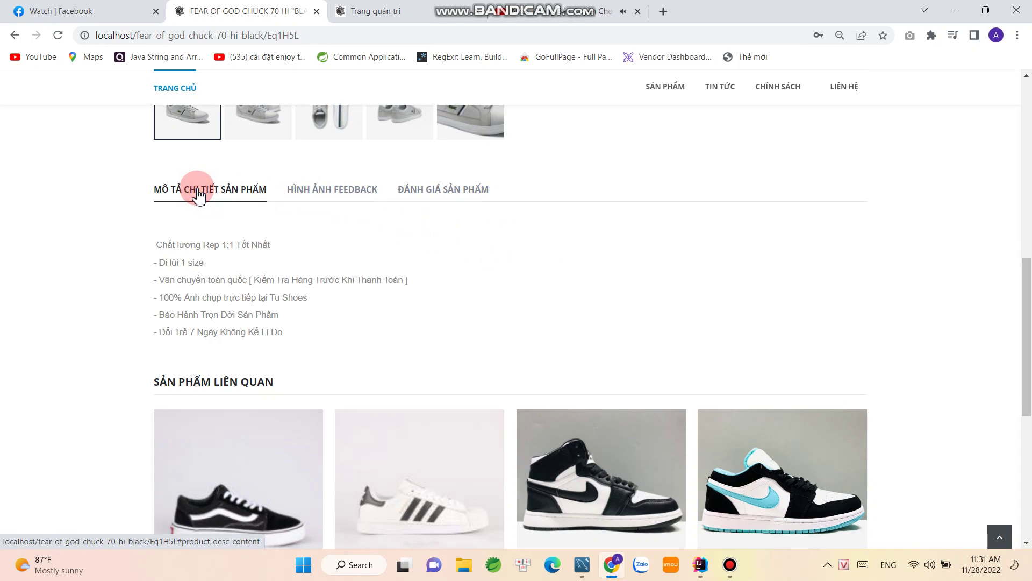
{"action": "left_click", "coordinate": [400, 190]}
{"action": "left_click", "coordinate": [296, 194]}
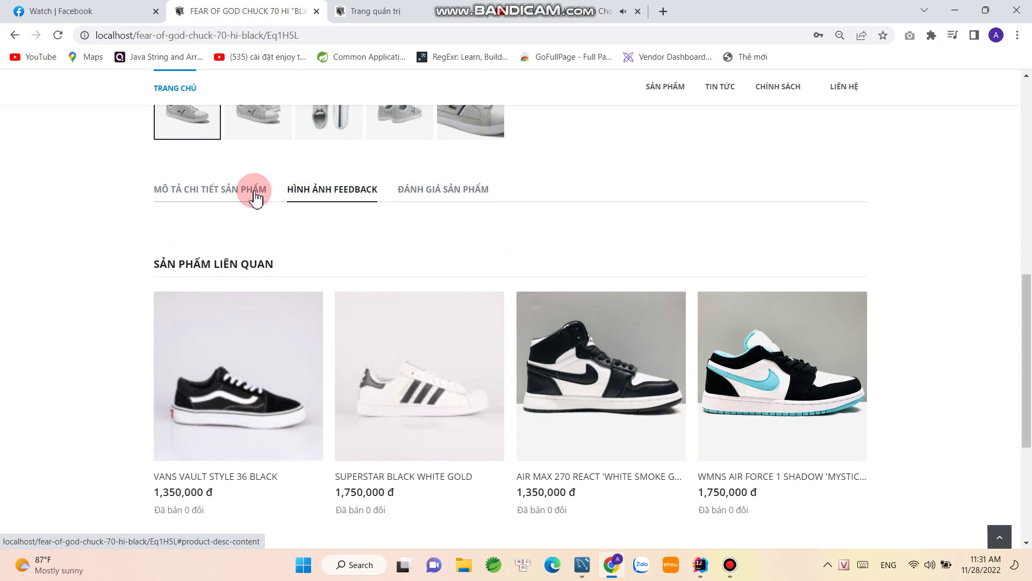
{"action": "left_click", "coordinate": [249, 198]}
Order the size 40 shoe, filling in the delivery address and the note "giao hang nhanh" at checkout
{"action": "scroll", "coordinate": [604, 266], "scroll_direction": "up", "scroll_amount": 5}
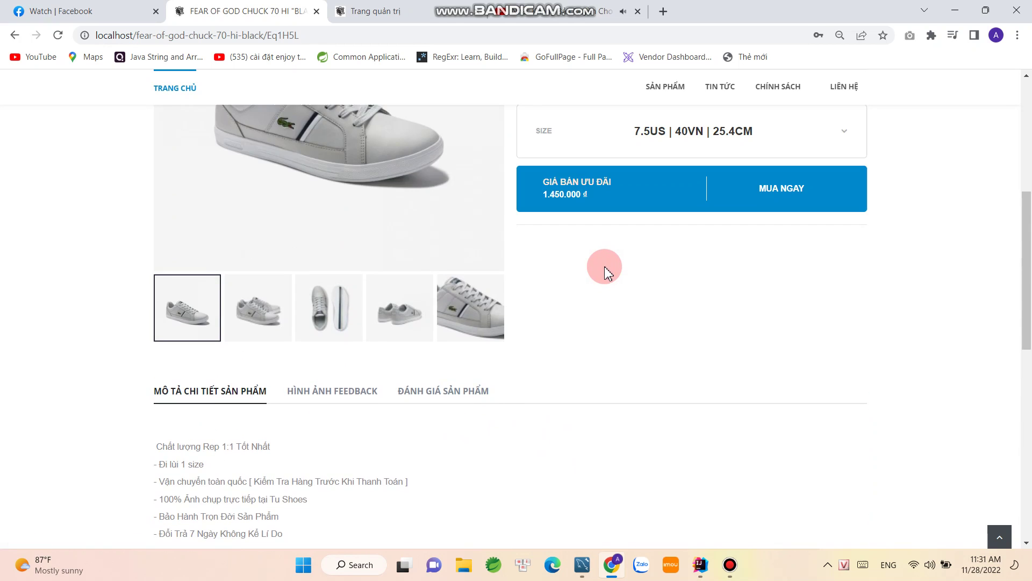
{"action": "scroll", "coordinate": [748, 291], "scroll_direction": "up", "scroll_amount": 1}
{"action": "left_click", "coordinate": [790, 328]}
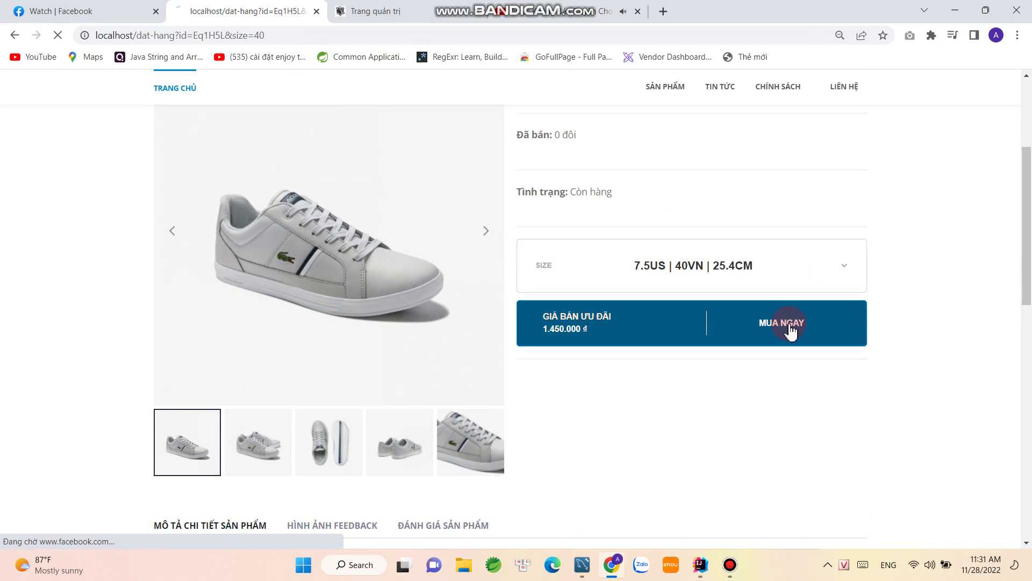
{"action": "scroll", "coordinate": [427, 323], "scroll_direction": "down", "scroll_amount": 3}
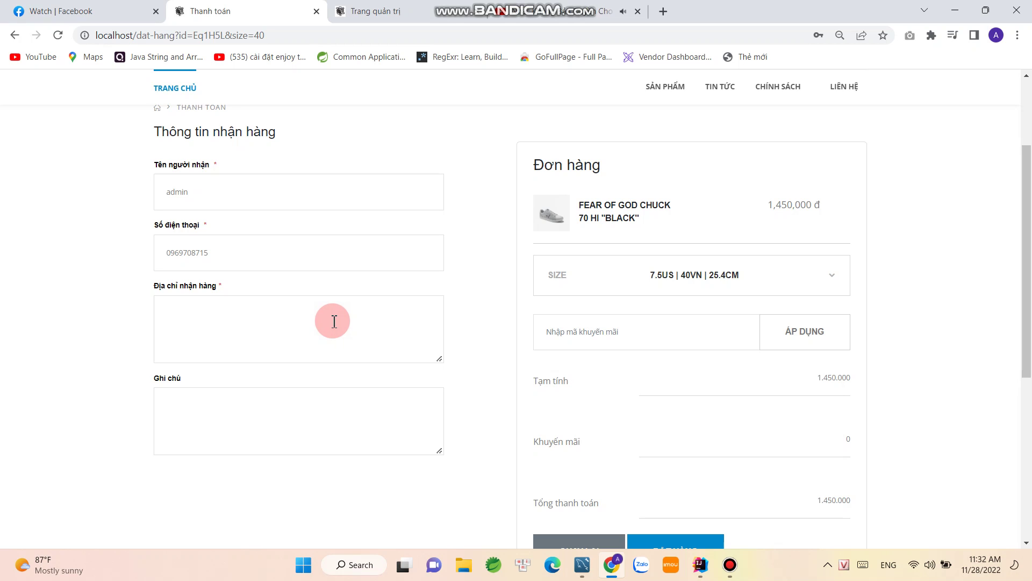
{"action": "type", "text": "oi"}
{"action": "left_click", "coordinate": [307, 426]}
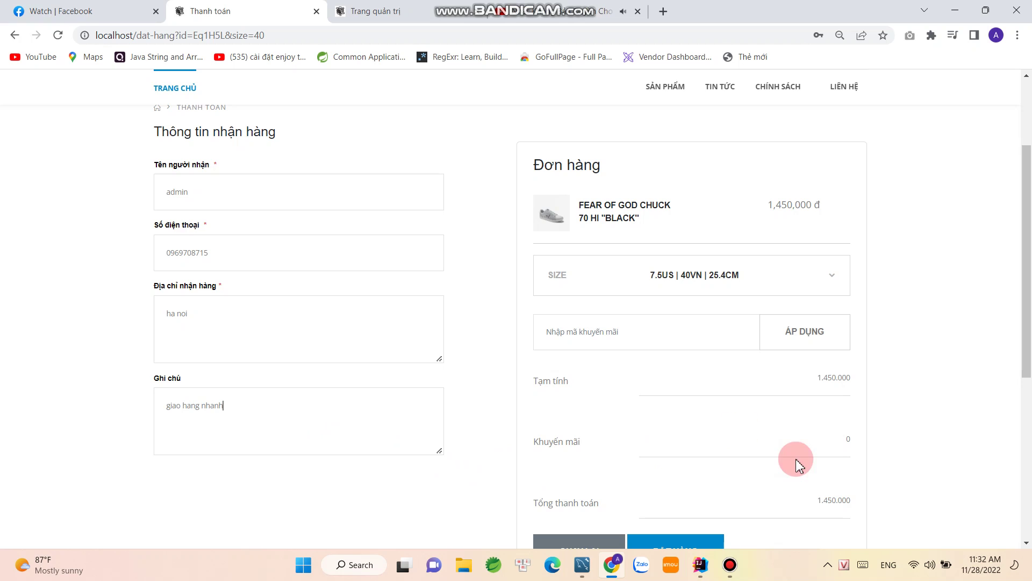
{"action": "scroll", "coordinate": [733, 346], "scroll_direction": "down", "scroll_amount": 3}
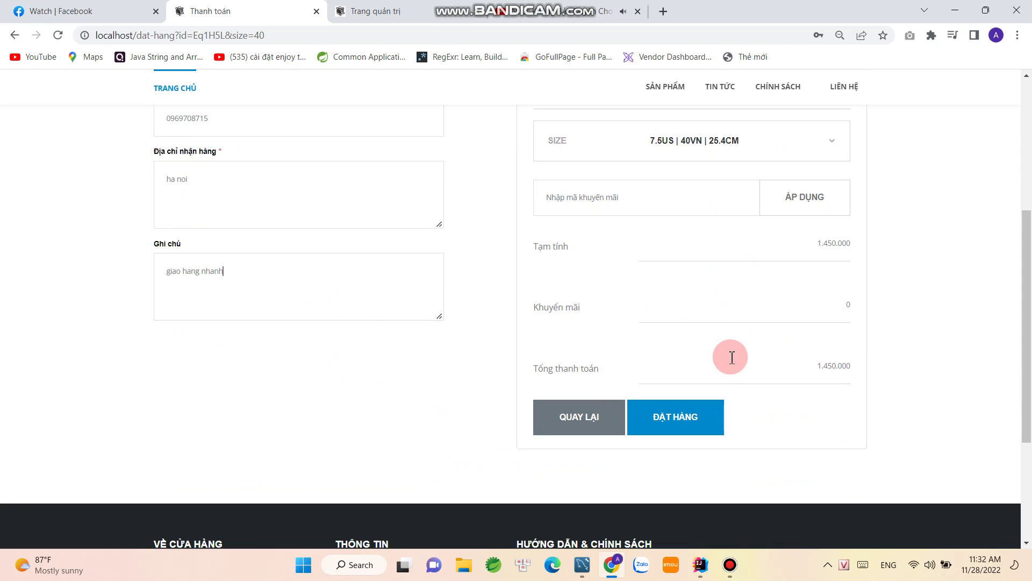
{"action": "left_click", "coordinate": [682, 418]}
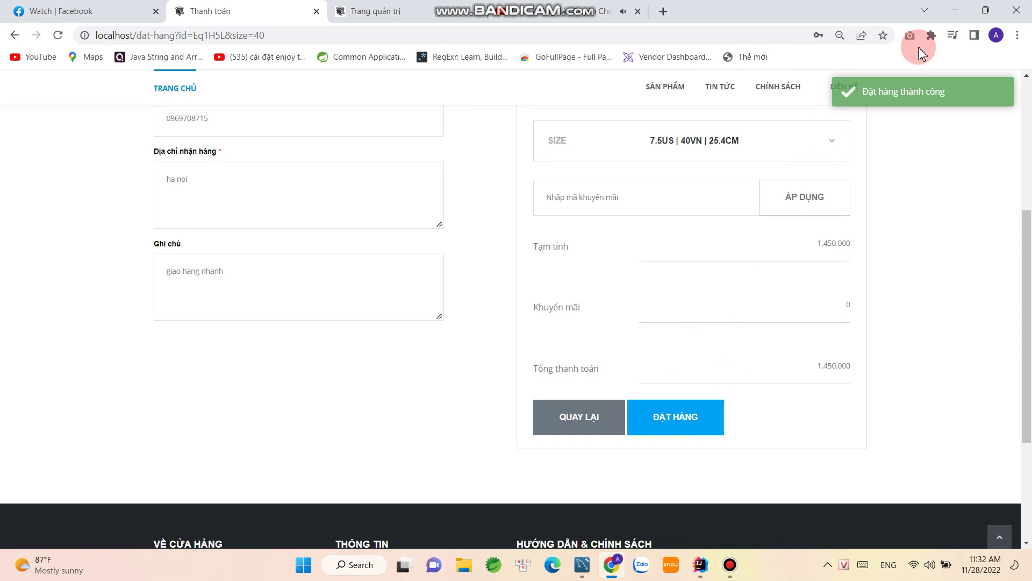
Review the new order's details and cancel the order
{"action": "scroll", "coordinate": [616, 321], "scroll_direction": "down", "scroll_amount": 1}
{"action": "scroll", "coordinate": [617, 321], "scroll_direction": "down", "scroll_amount": 1}
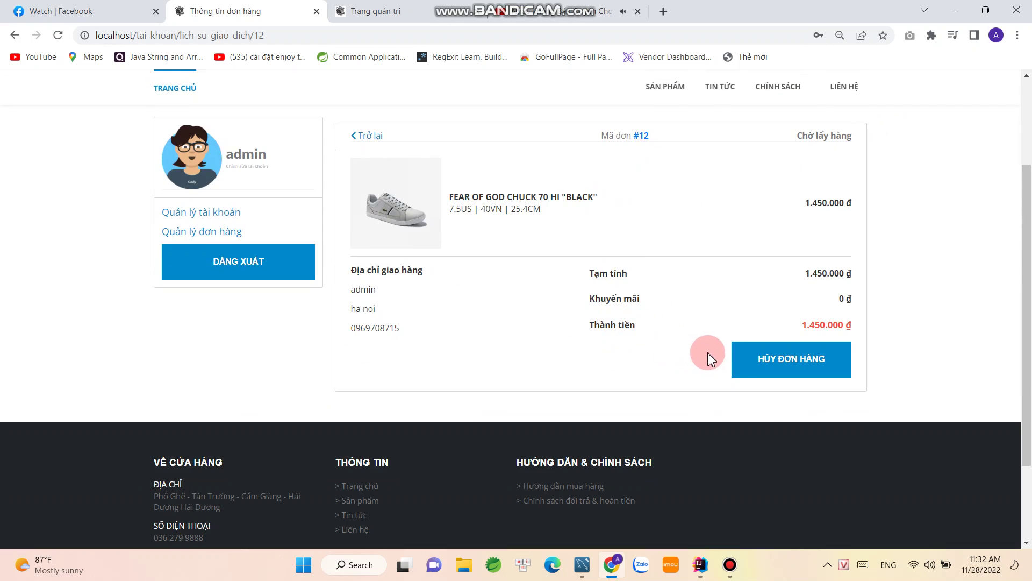
{"action": "scroll", "coordinate": [745, 361], "scroll_direction": "up", "scroll_amount": 1}
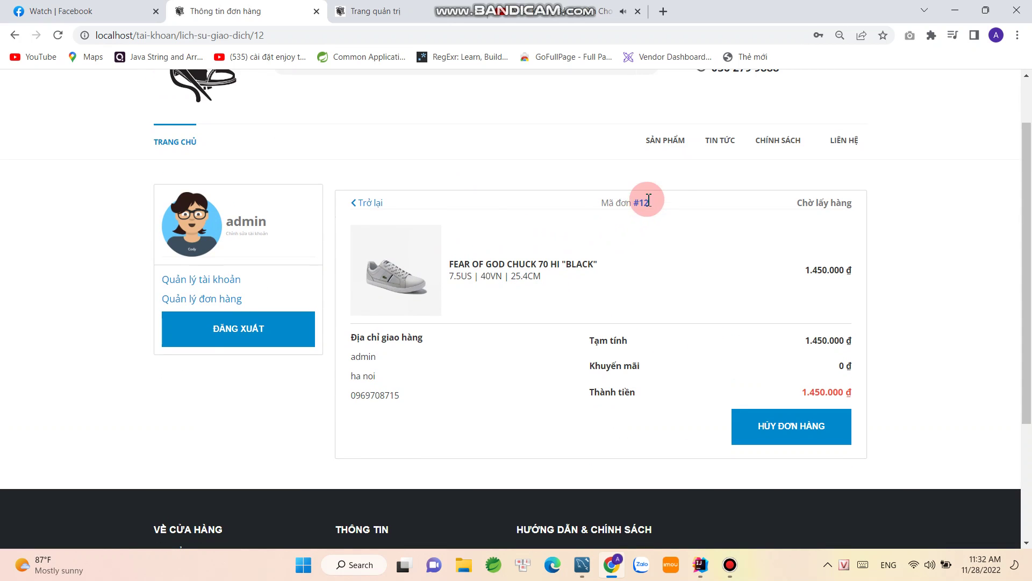
{"action": "left_click", "coordinate": [759, 414]}
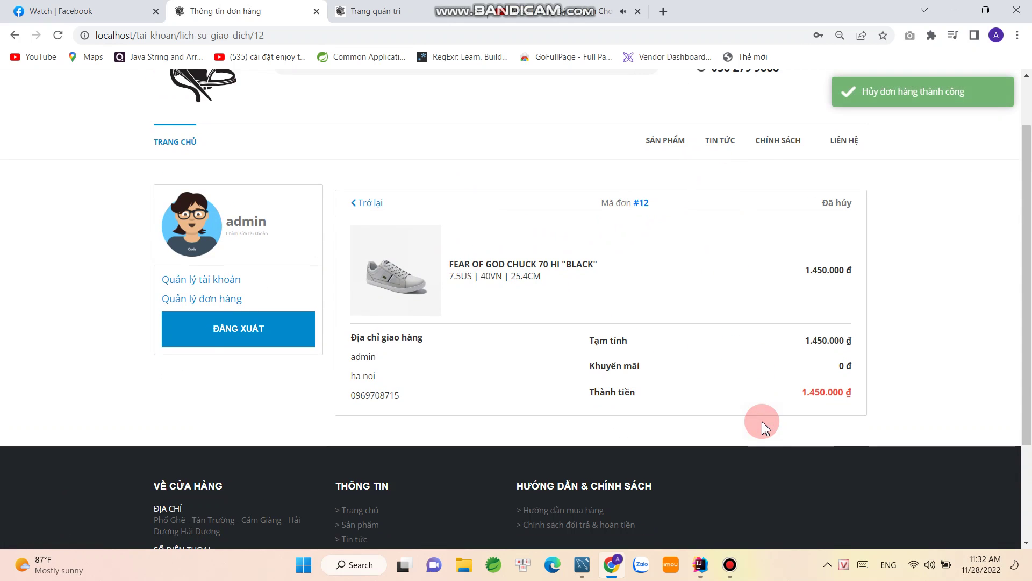
{"action": "scroll", "coordinate": [739, 228], "scroll_direction": "up", "scroll_amount": 1}
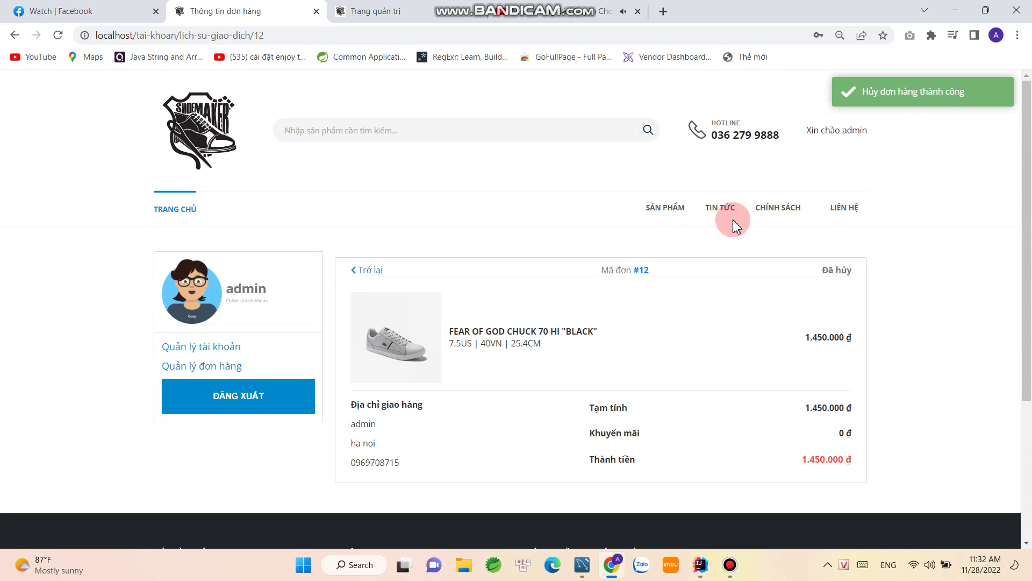
Reload the admin dashboard in its browser tab, view the admin's account information page, and return to the dashboard
{"action": "left_click", "coordinate": [395, 12]}
{"action": "left_click", "coordinate": [59, 35]}
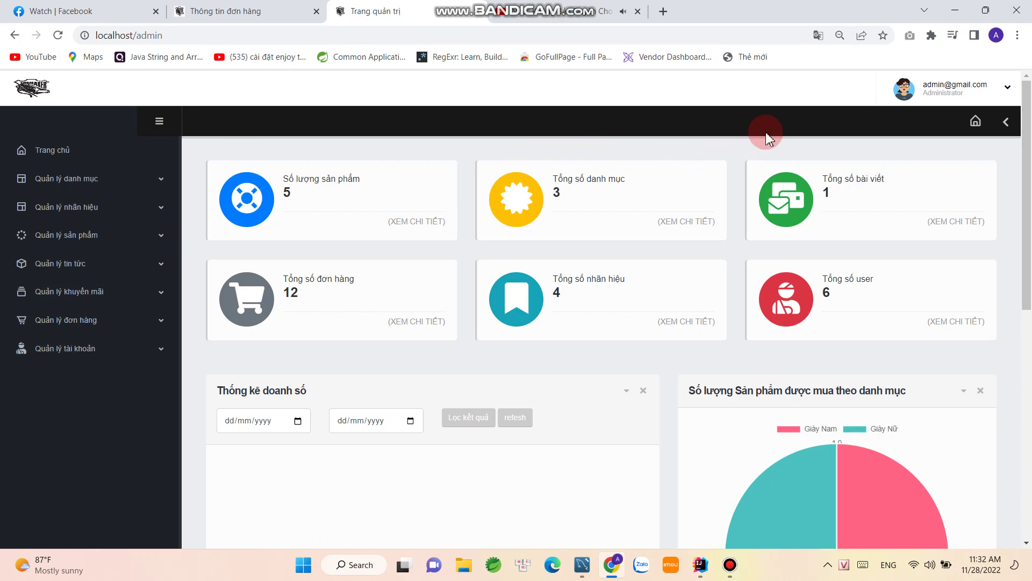
{"action": "left_click", "coordinate": [947, 91]}
{"action": "left_click", "coordinate": [941, 112]}
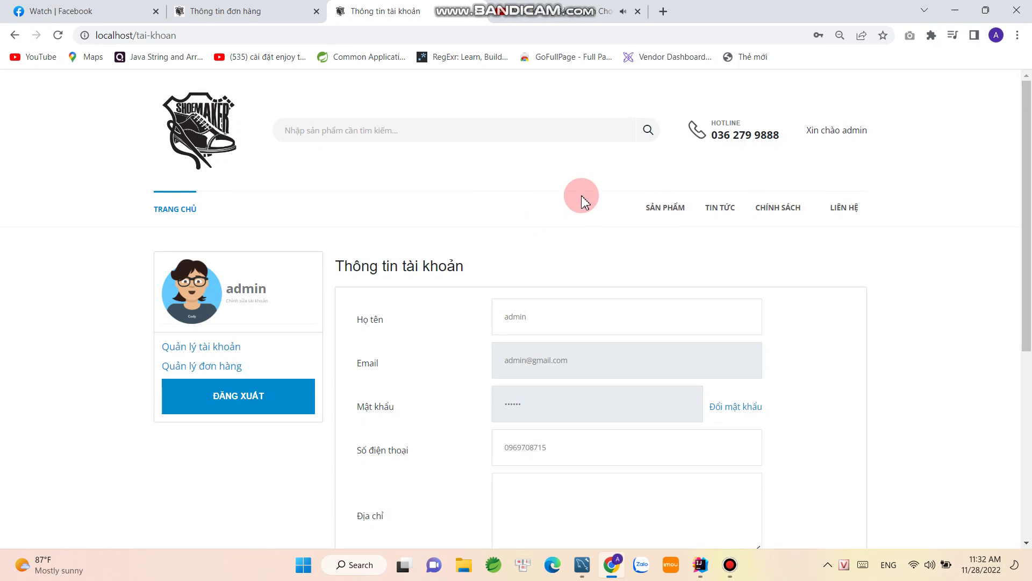
{"action": "left_click", "coordinate": [11, 36]}
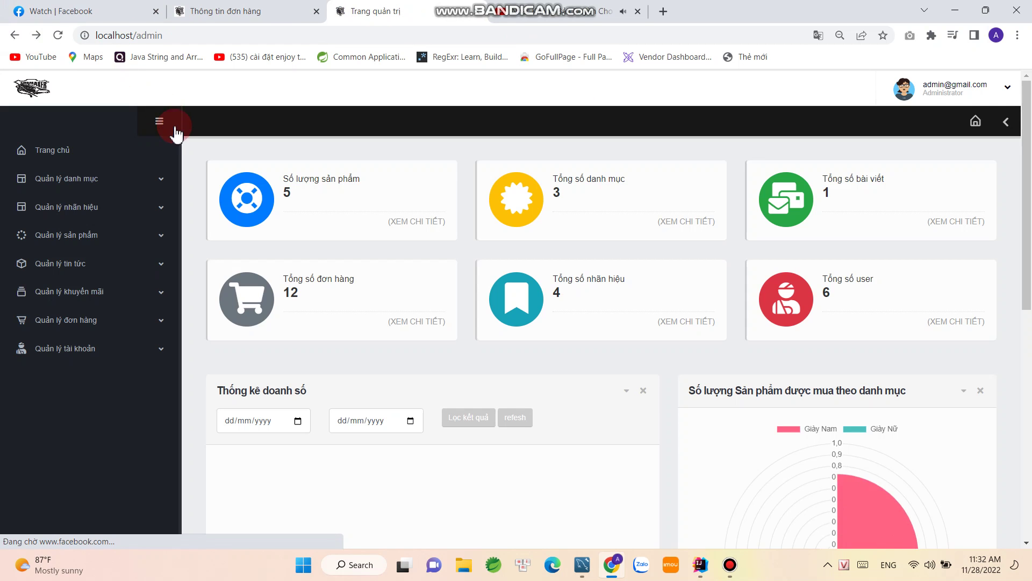
Filter the admin category list by the status Ẩn and reset the filter to Tất cả
{"action": "left_click", "coordinate": [68, 188]}
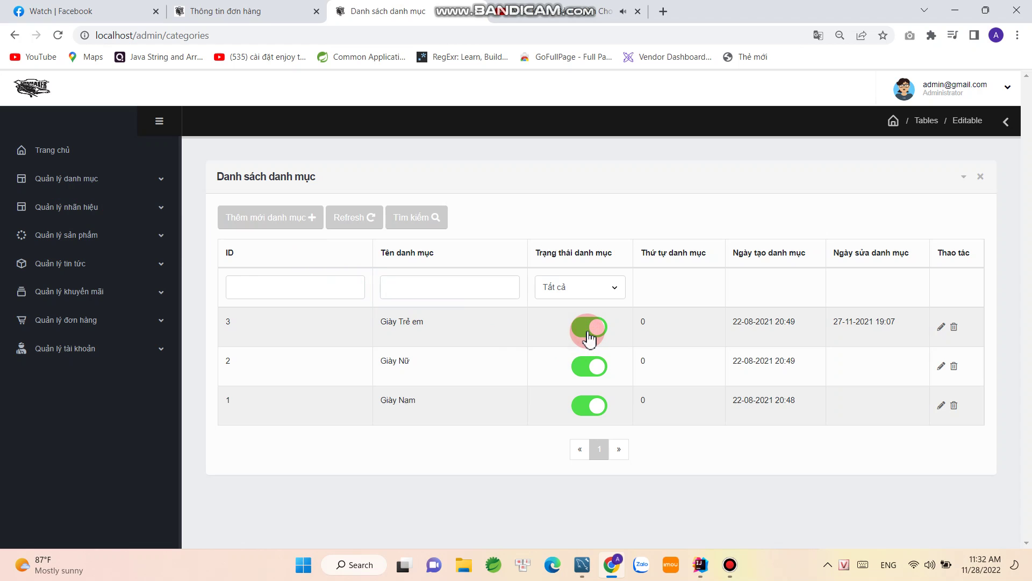
{"action": "left_click", "coordinate": [607, 292]}
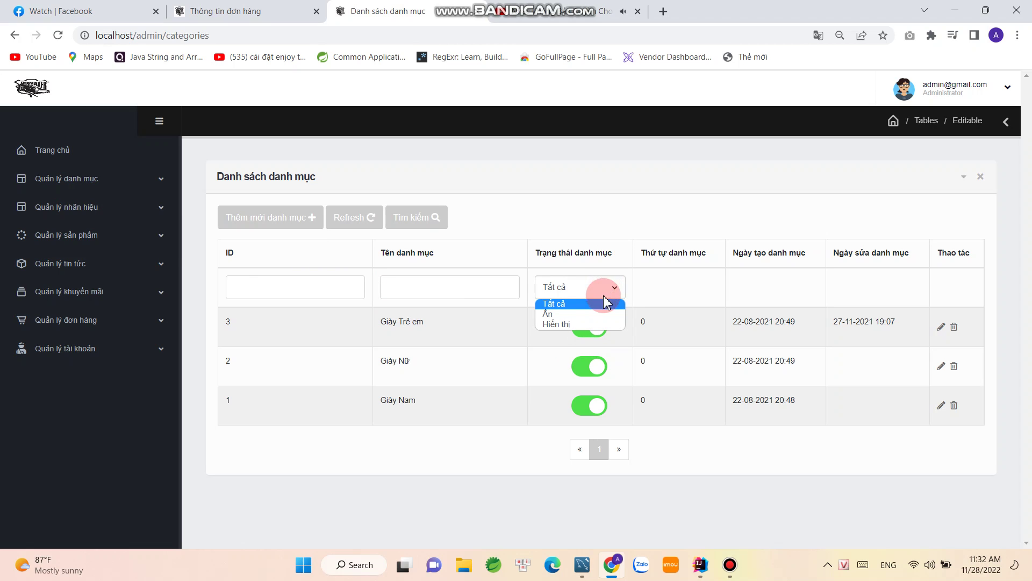
{"action": "left_click", "coordinate": [579, 313]}
{"action": "left_click", "coordinate": [607, 299]}
{"action": "left_click", "coordinate": [583, 305]}
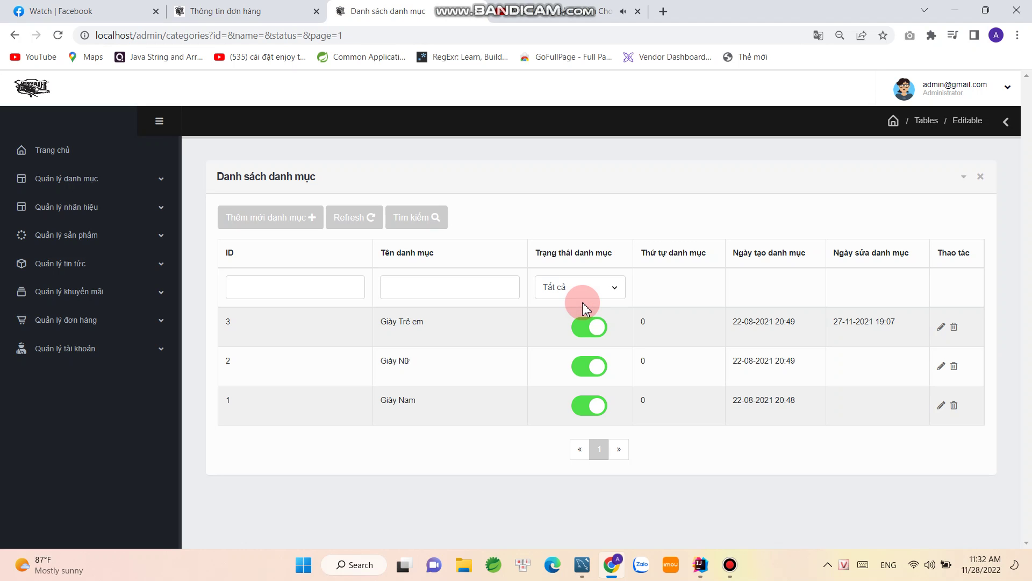
Add a new category named "Giay mới" with its status switched on
{"action": "left_click", "coordinate": [289, 221]}
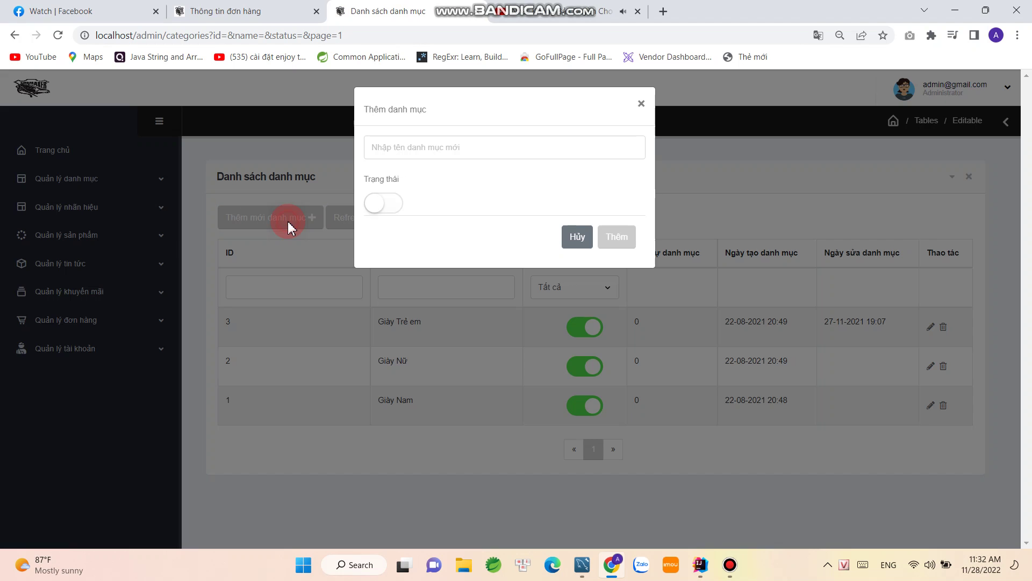
{"action": "left_click", "coordinate": [398, 155]}
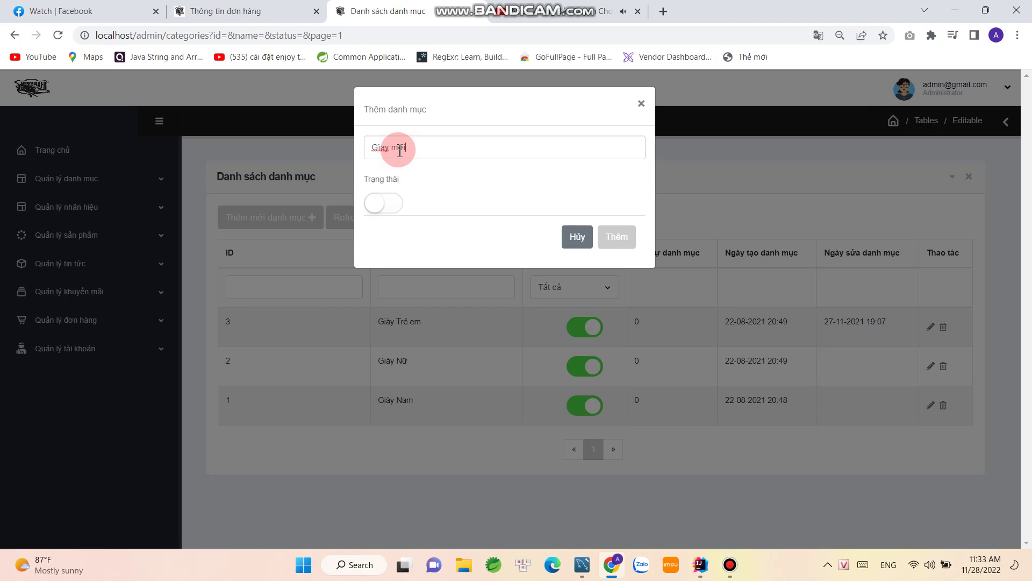
{"action": "left_click", "coordinate": [376, 204]}
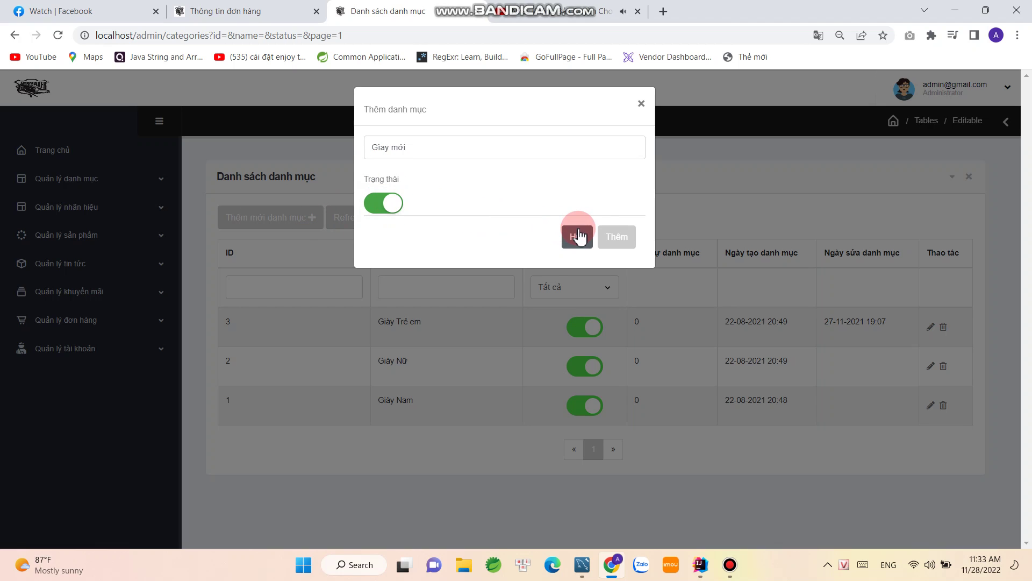
{"action": "left_click", "coordinate": [617, 237]}
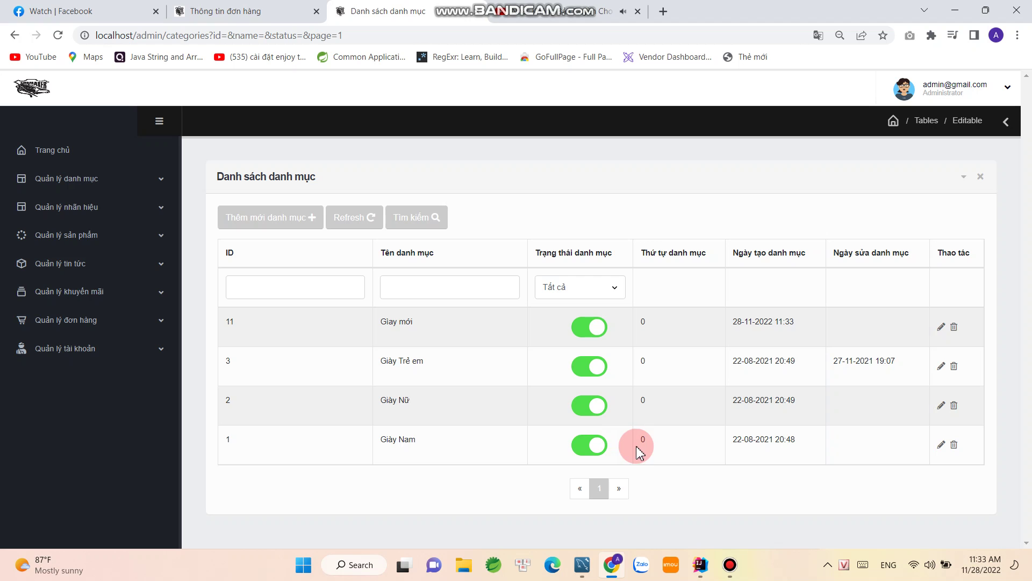
Try to delete the Giày Nam category, and delete the Giay mới category
{"action": "left_click", "coordinate": [953, 444]}
{"action": "left_click", "coordinate": [490, 379]}
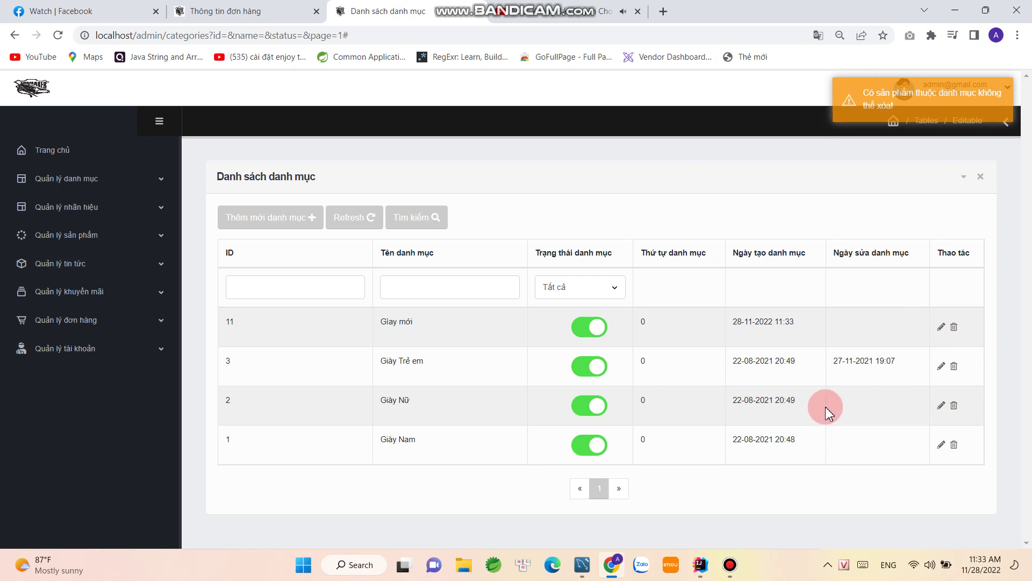
{"action": "left_click", "coordinate": [954, 444]}
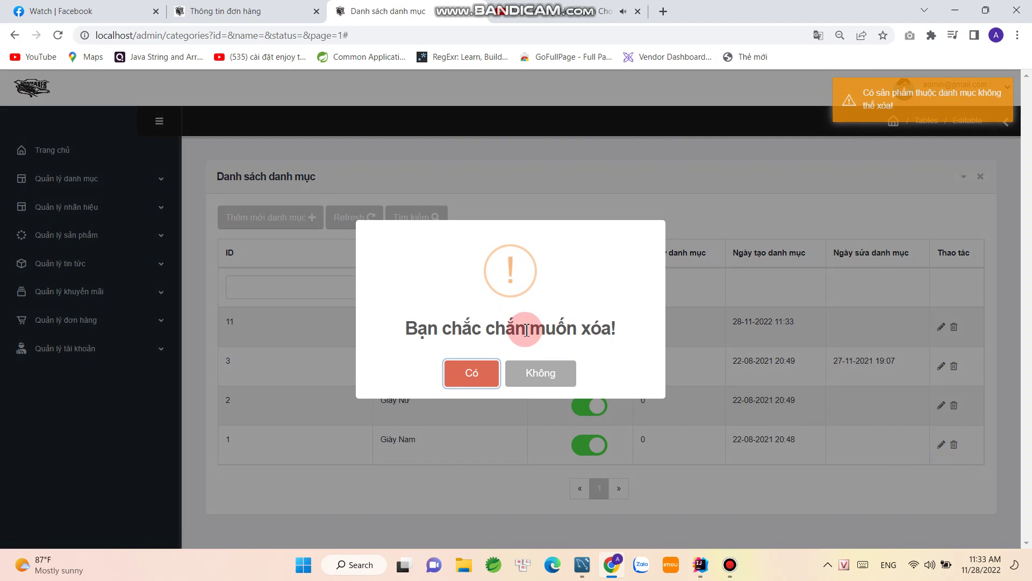
{"action": "left_click", "coordinate": [492, 374]}
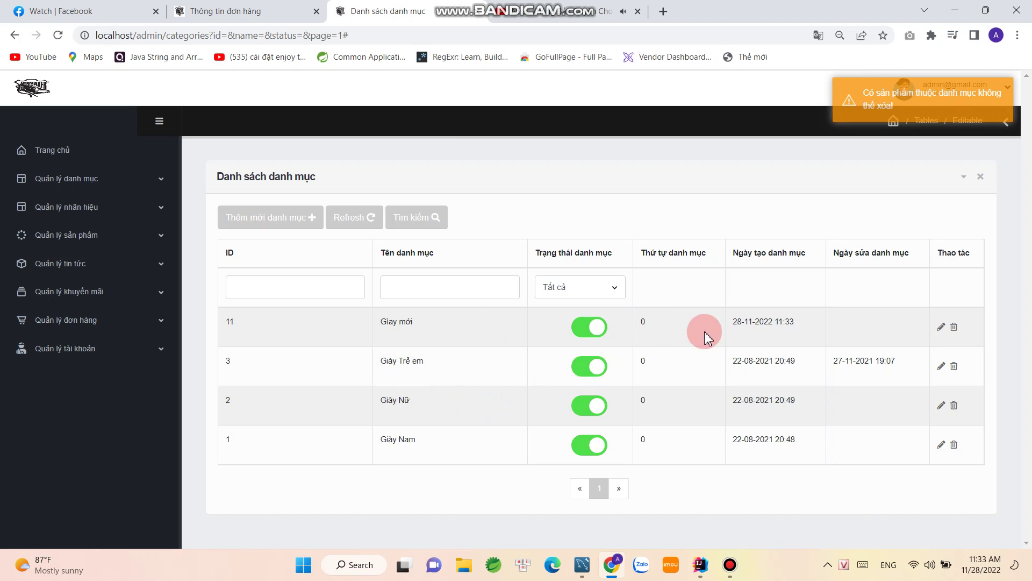
{"action": "left_click", "coordinate": [953, 326]}
{"action": "left_click", "coordinate": [469, 376]}
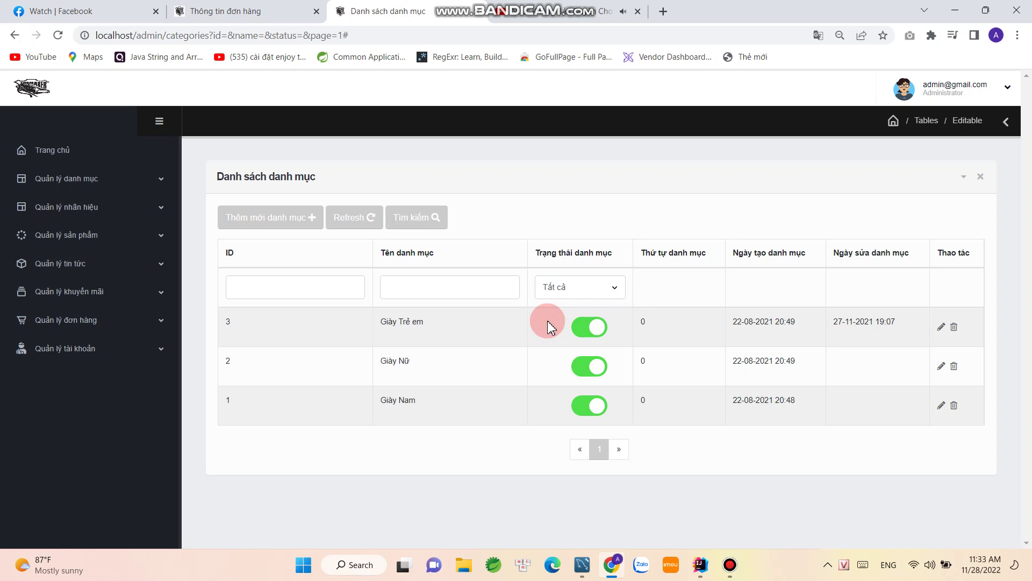
In the brand list, change the NIKE brand's logo to the picture of the grey sneaker pair and save it
{"action": "left_click", "coordinate": [77, 210]}
{"action": "left_click", "coordinate": [71, 232]}
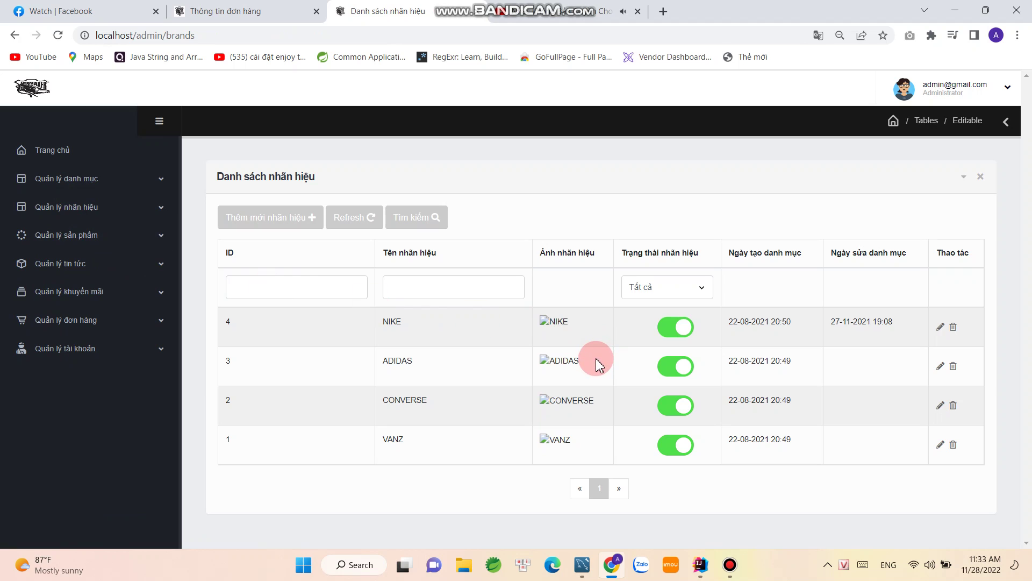
{"action": "left_click", "coordinate": [941, 327]}
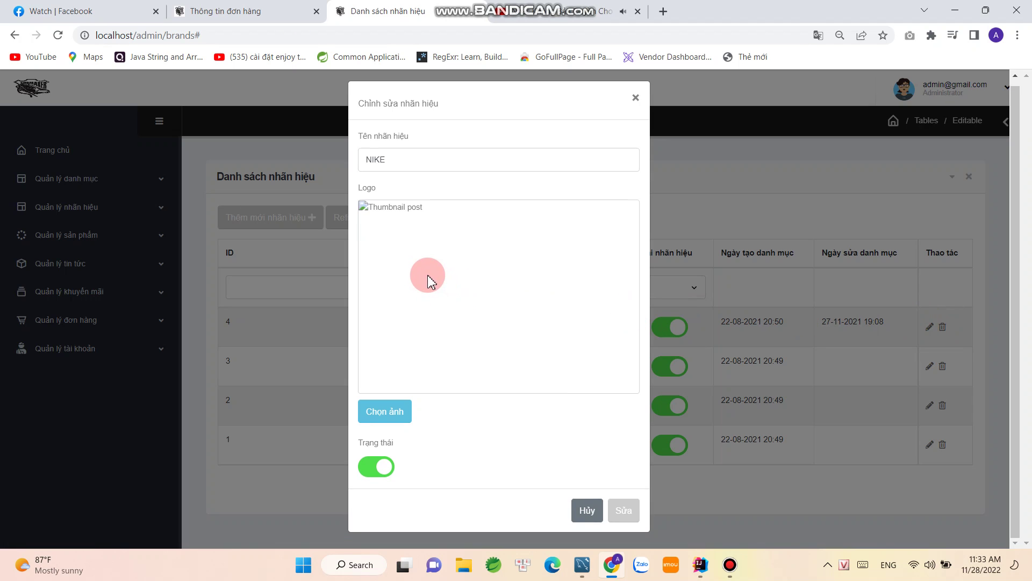
{"action": "left_click", "coordinate": [391, 412]}
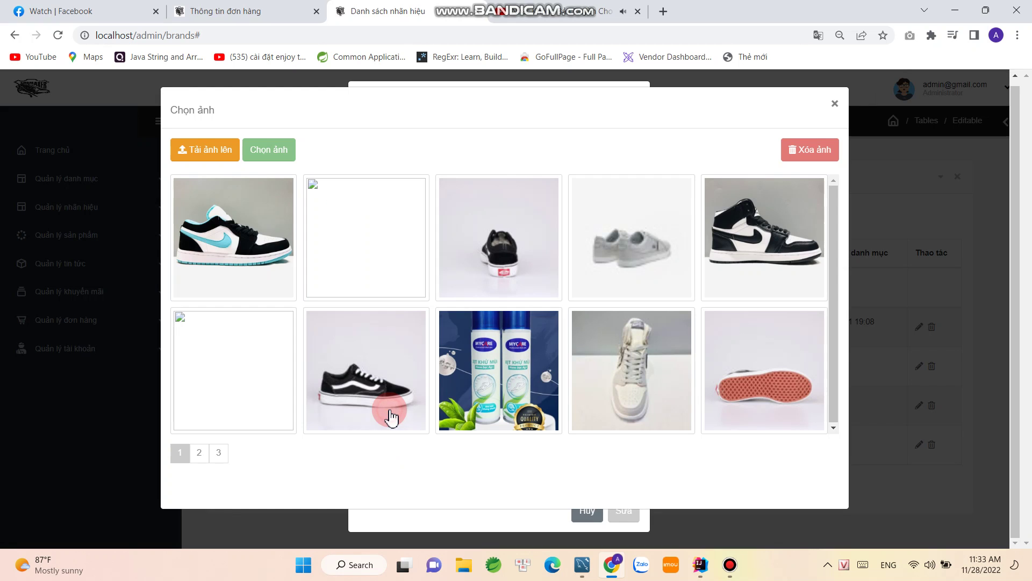
{"action": "left_click", "coordinate": [642, 269]}
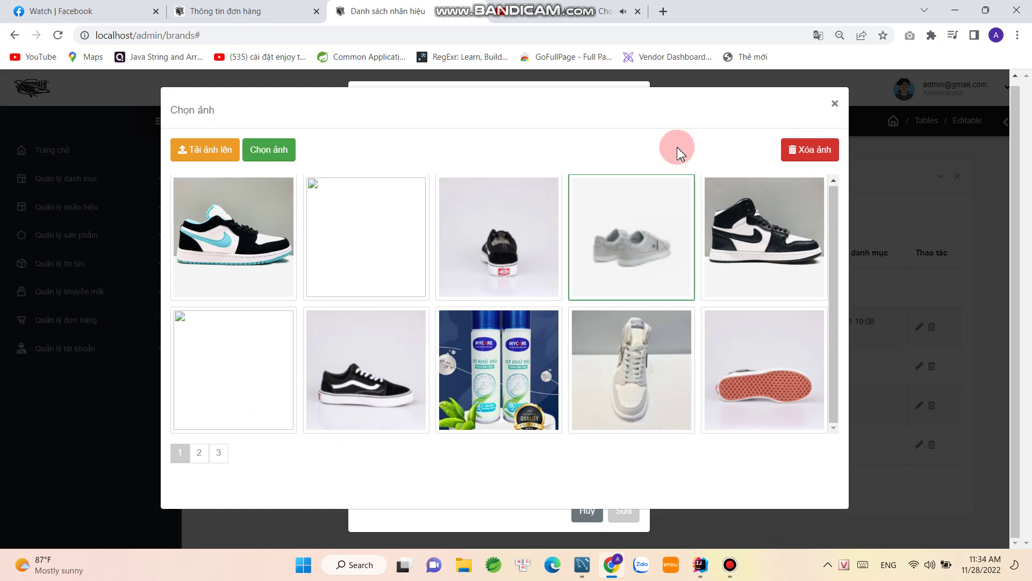
{"action": "left_click", "coordinate": [274, 160]}
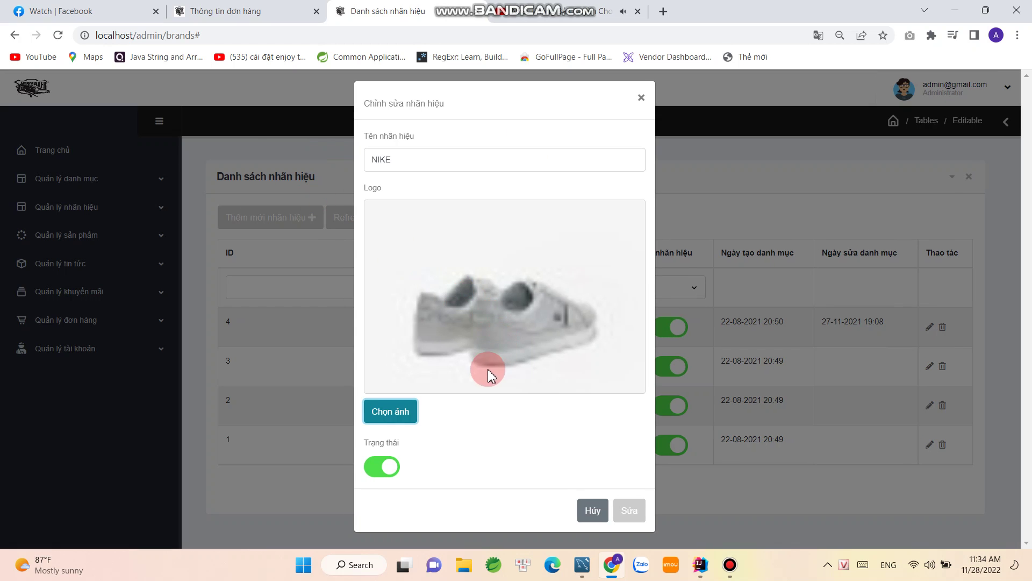
{"action": "left_click", "coordinate": [629, 511]}
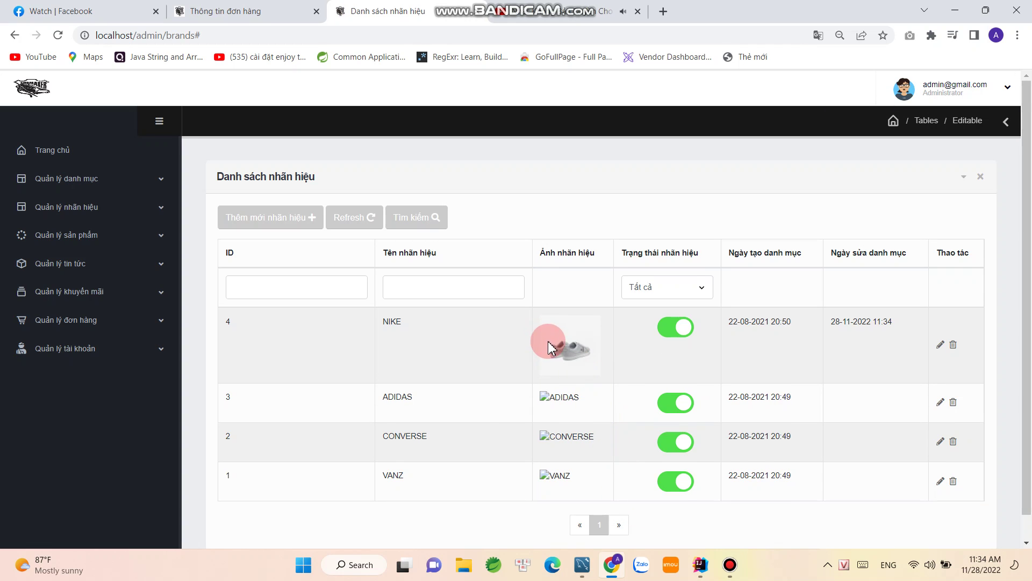
Open the admin product list and look through its products
{"action": "scroll", "coordinate": [548, 347], "scroll_direction": "down", "scroll_amount": 1}
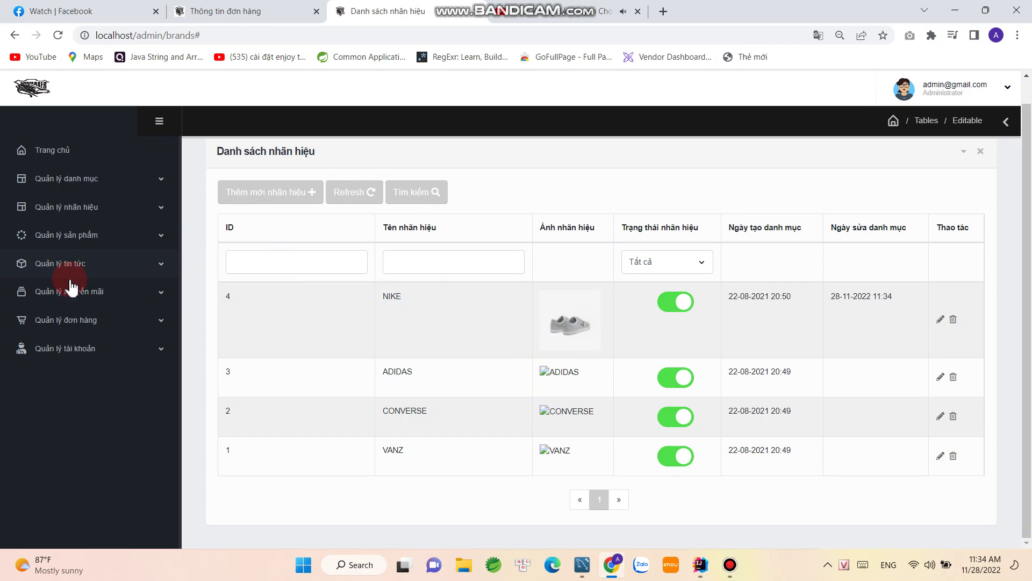
{"action": "left_click", "coordinate": [80, 235]}
{"action": "left_click", "coordinate": [85, 261]}
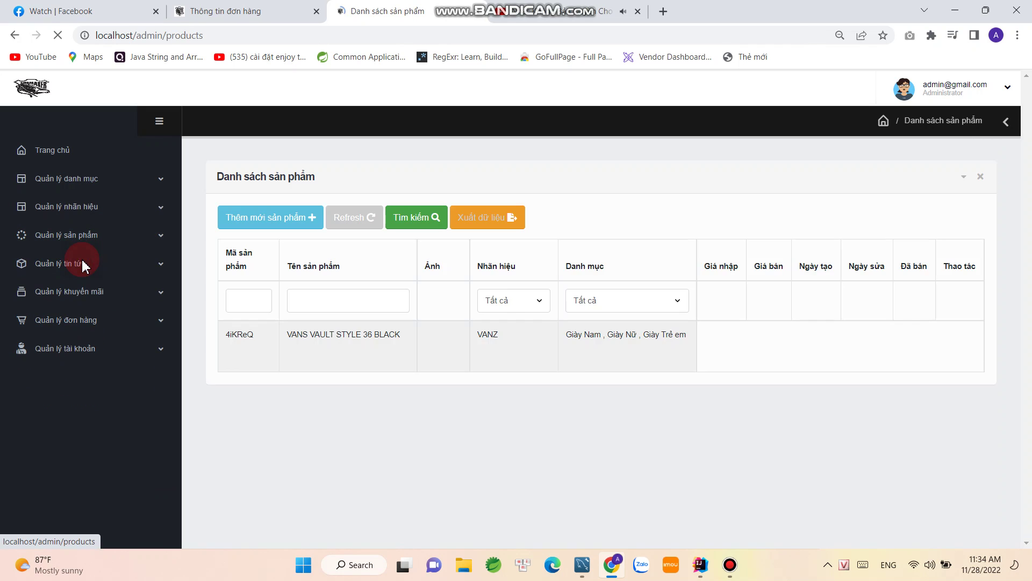
{"action": "scroll", "coordinate": [563, 353], "scroll_direction": "down", "scroll_amount": 2}
{"action": "scroll", "coordinate": [629, 366], "scroll_direction": "up", "scroll_amount": 2}
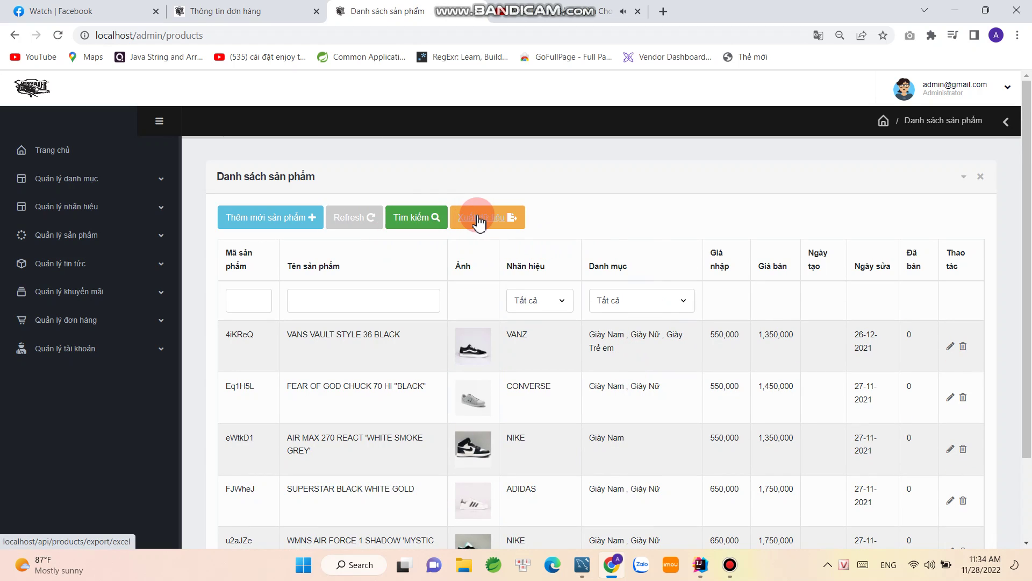
Open the form for adding a new product, review its fields, and return to the product list
{"action": "left_click", "coordinate": [281, 217]}
{"action": "scroll", "coordinate": [465, 342], "scroll_direction": "down", "scroll_amount": 3}
{"action": "scroll", "coordinate": [466, 342], "scroll_direction": "down", "scroll_amount": 1}
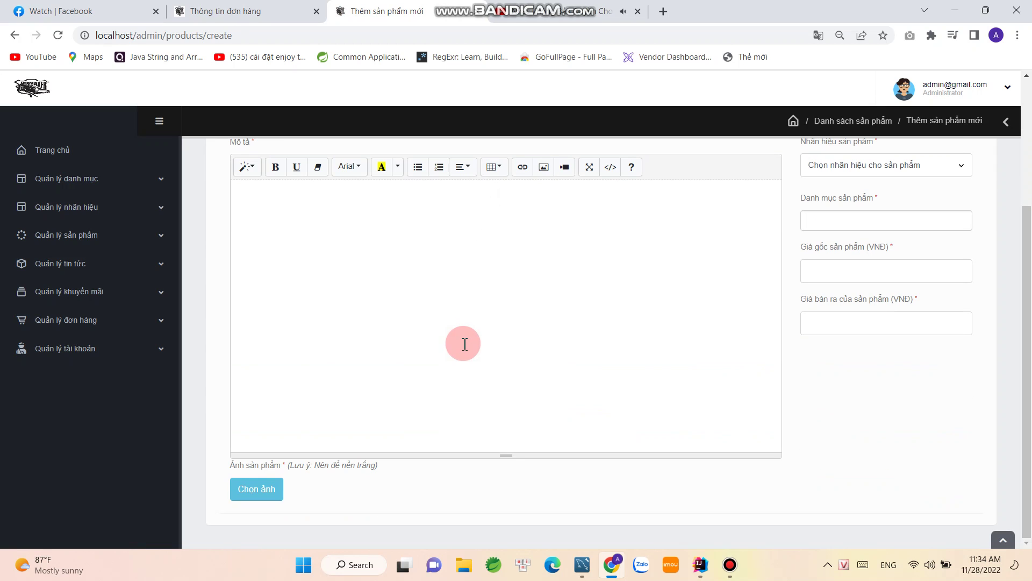
{"action": "scroll", "coordinate": [466, 342], "scroll_direction": "up", "scroll_amount": 3}
{"action": "scroll", "coordinate": [473, 342], "scroll_direction": "down", "scroll_amount": 3}
{"action": "scroll", "coordinate": [473, 344], "scroll_direction": "up", "scroll_amount": 3}
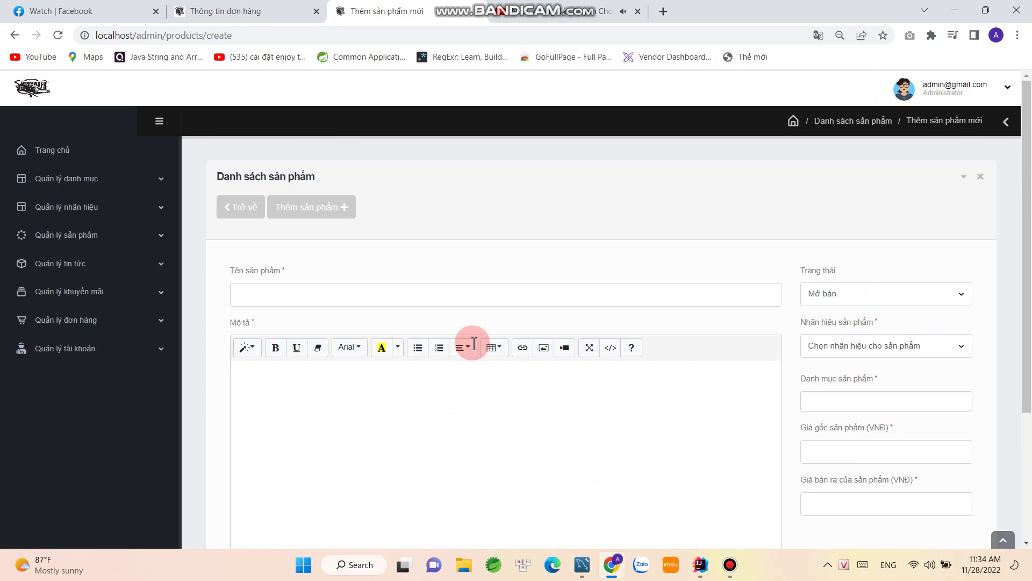
{"action": "left_click", "coordinate": [22, 36]}
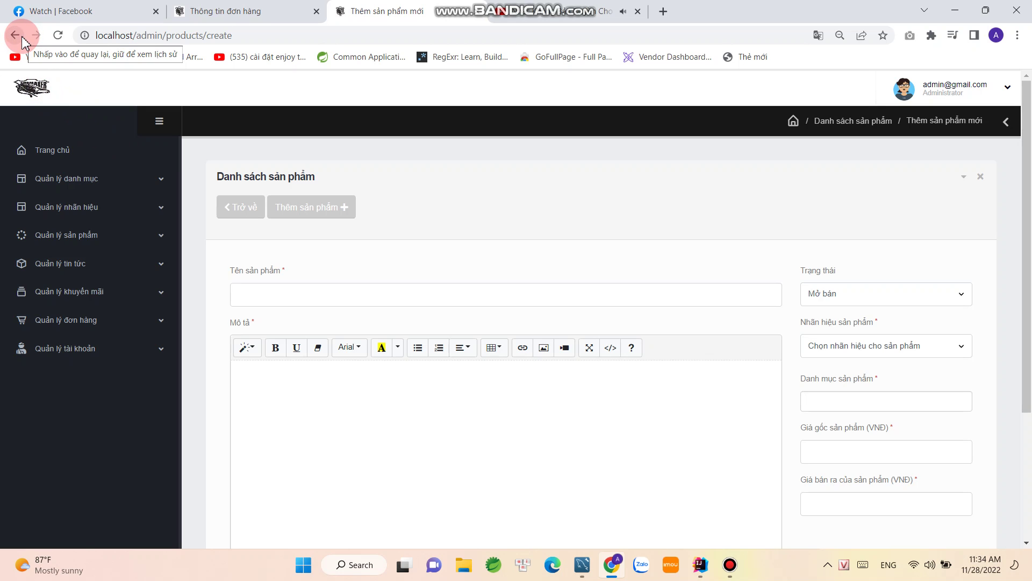
{"action": "left_click", "coordinate": [22, 36]}
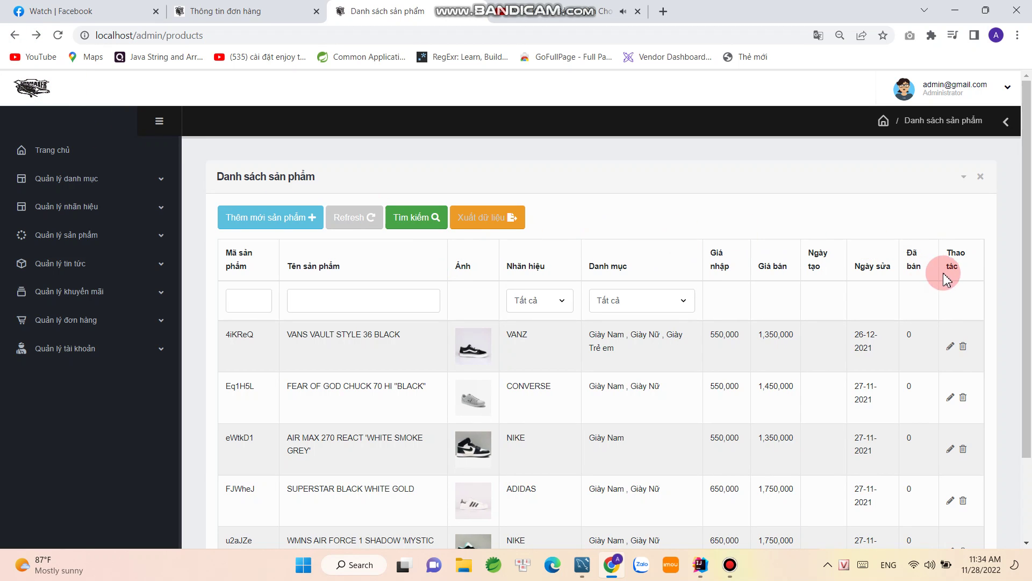
Review the edit page of the product VANS VAULT STYLE 36 BLACK and return to the product list
{"action": "left_click", "coordinate": [950, 346]}
{"action": "scroll", "coordinate": [506, 280], "scroll_direction": "down", "scroll_amount": 2}
{"action": "scroll", "coordinate": [505, 278], "scroll_direction": "down", "scroll_amount": 3}
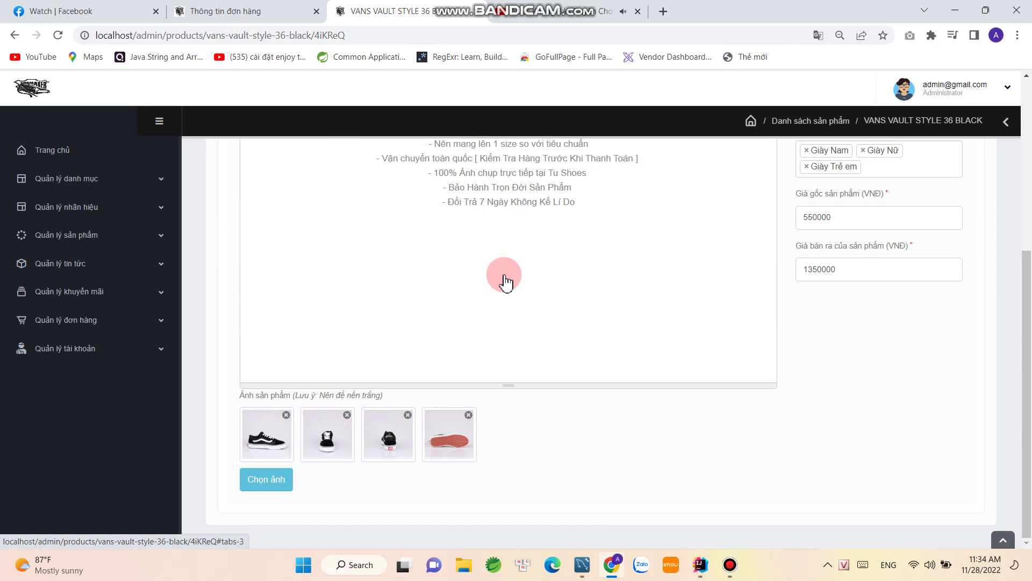
{"action": "scroll", "coordinate": [505, 278], "scroll_direction": "up", "scroll_amount": 5}
{"action": "scroll", "coordinate": [505, 275], "scroll_direction": "down", "scroll_amount": 5}
{"action": "scroll", "coordinate": [504, 273], "scroll_direction": "up", "scroll_amount": 5}
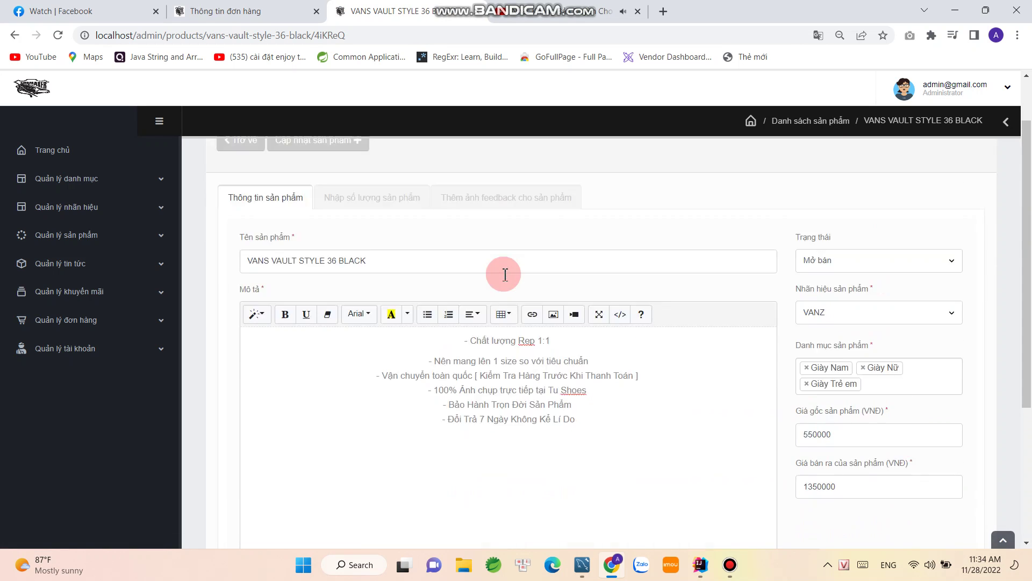
{"action": "left_click", "coordinate": [14, 35]}
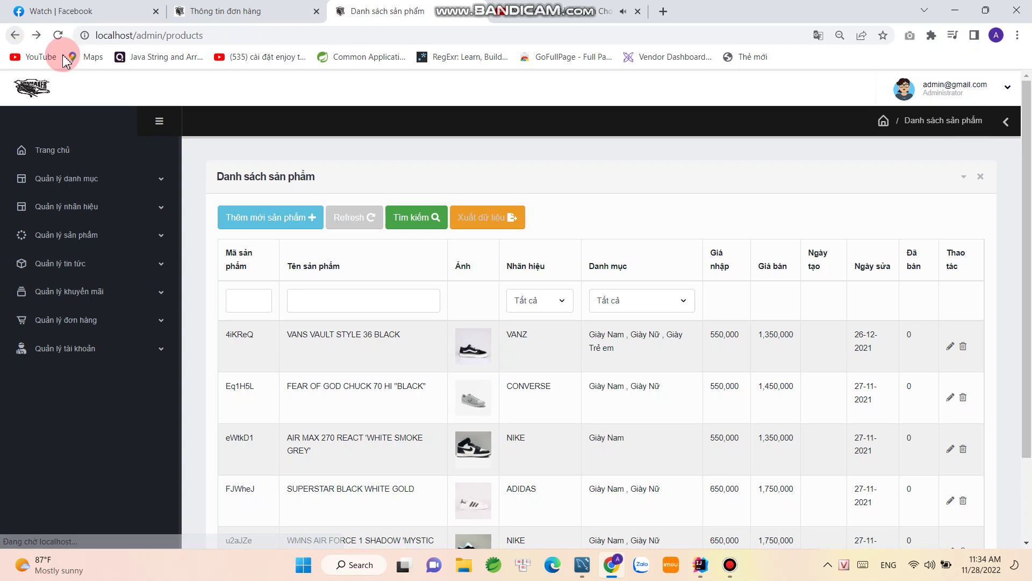
{"action": "scroll", "coordinate": [597, 269], "scroll_direction": "down", "scroll_amount": 2}
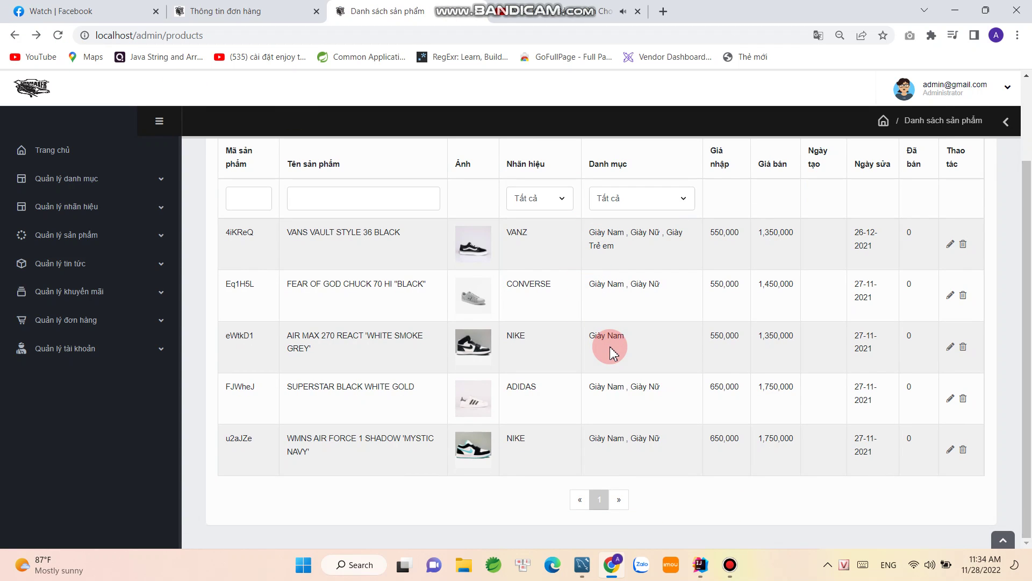
{"action": "scroll", "coordinate": [609, 346], "scroll_direction": "up", "scroll_amount": 2}
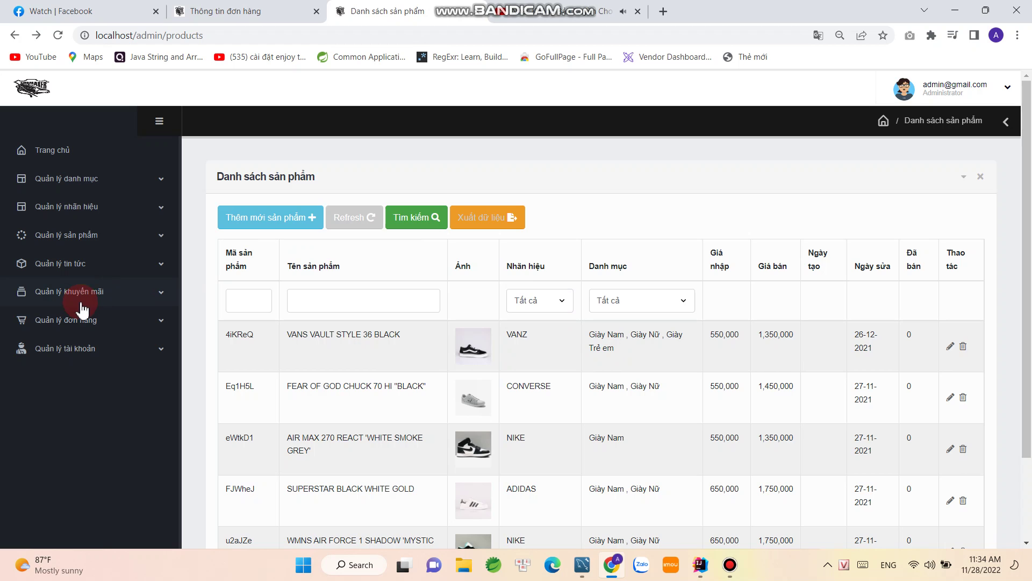
View the admin list of news articles and the list of promotions
{"action": "left_click", "coordinate": [80, 263]}
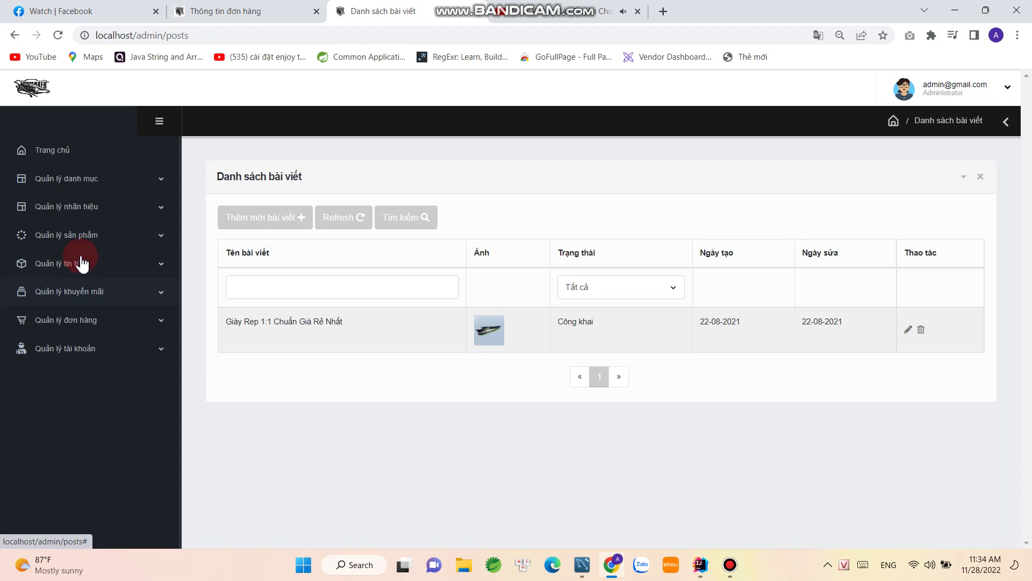
{"action": "left_click", "coordinate": [73, 303]}
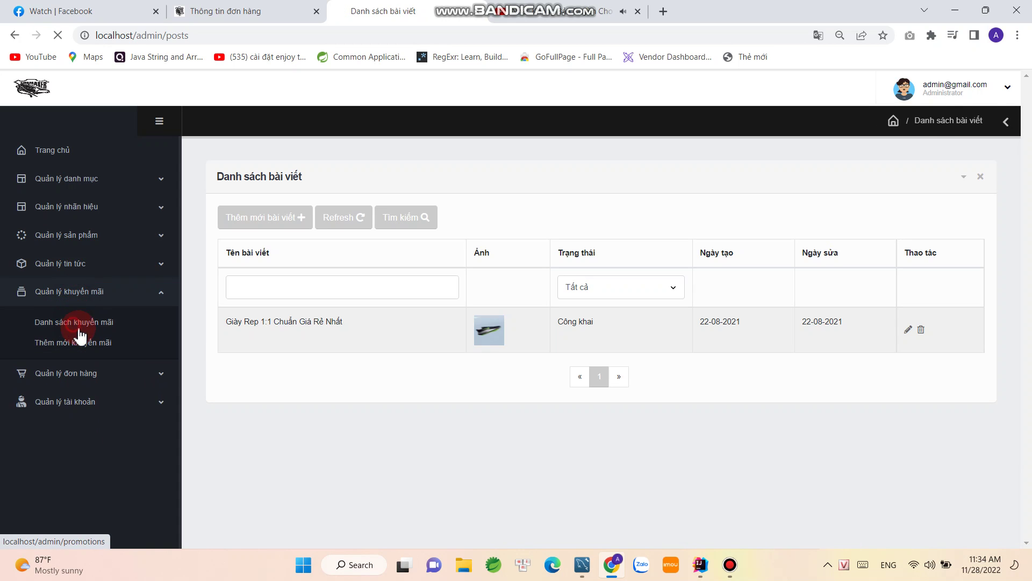
{"action": "left_click", "coordinate": [78, 344]}
Open the admin order list and examine the orders' statuses and products
{"action": "left_click", "coordinate": [84, 325]}
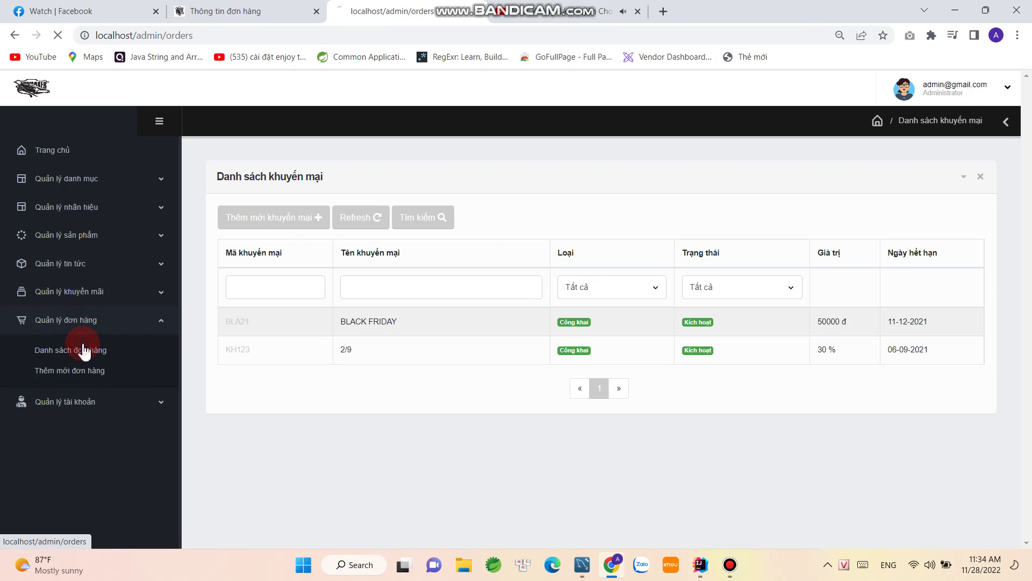
{"action": "scroll", "coordinate": [537, 288], "scroll_direction": "down", "scroll_amount": 5}
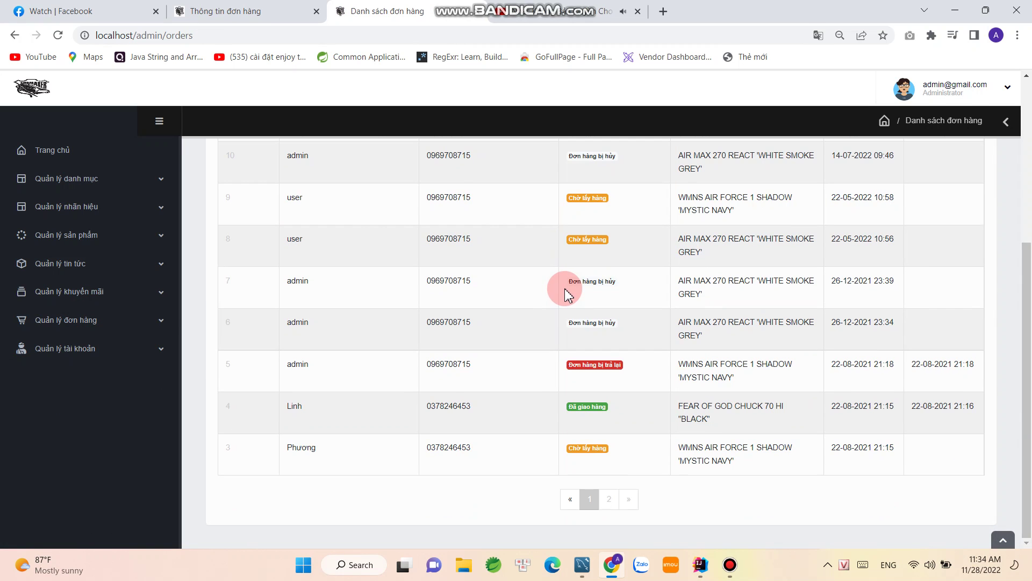
{"action": "scroll", "coordinate": [566, 293], "scroll_direction": "up", "scroll_amount": 5}
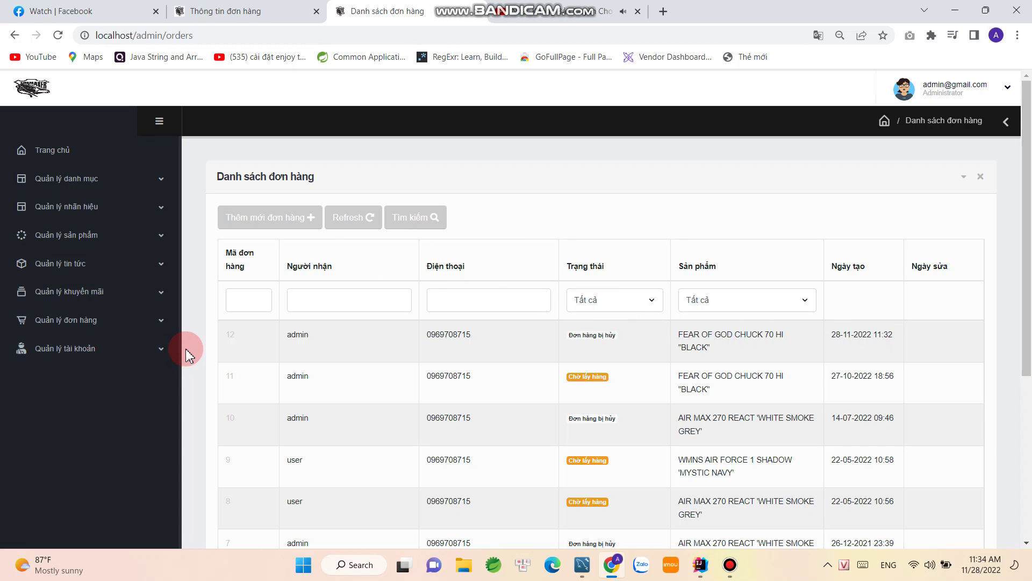
{"action": "scroll", "coordinate": [562, 324], "scroll_direction": "down", "scroll_amount": 5}
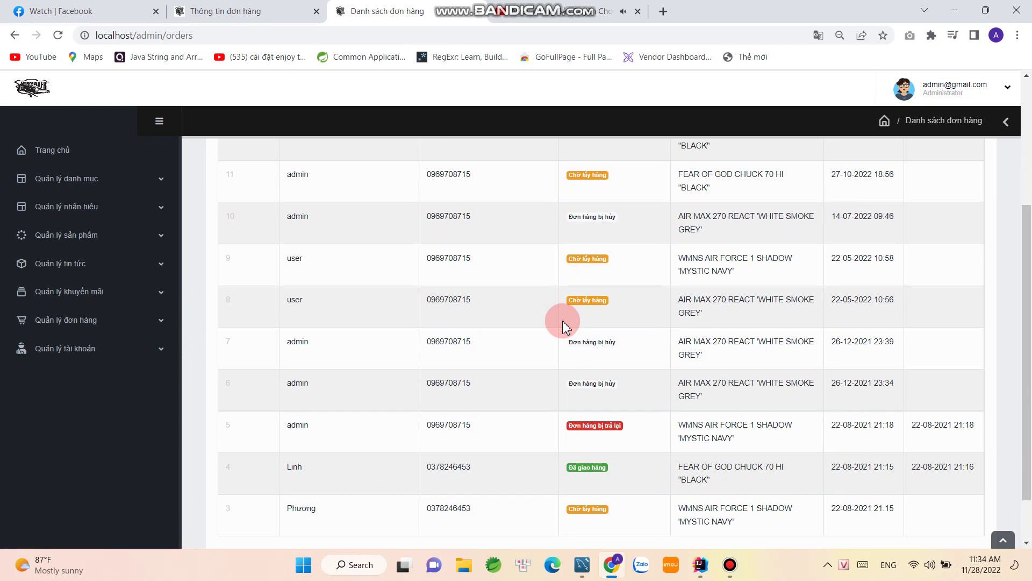
{"action": "scroll", "coordinate": [563, 324], "scroll_direction": "down", "scroll_amount": 2}
{"action": "scroll", "coordinate": [643, 386], "scroll_direction": "up", "scroll_amount": 2}
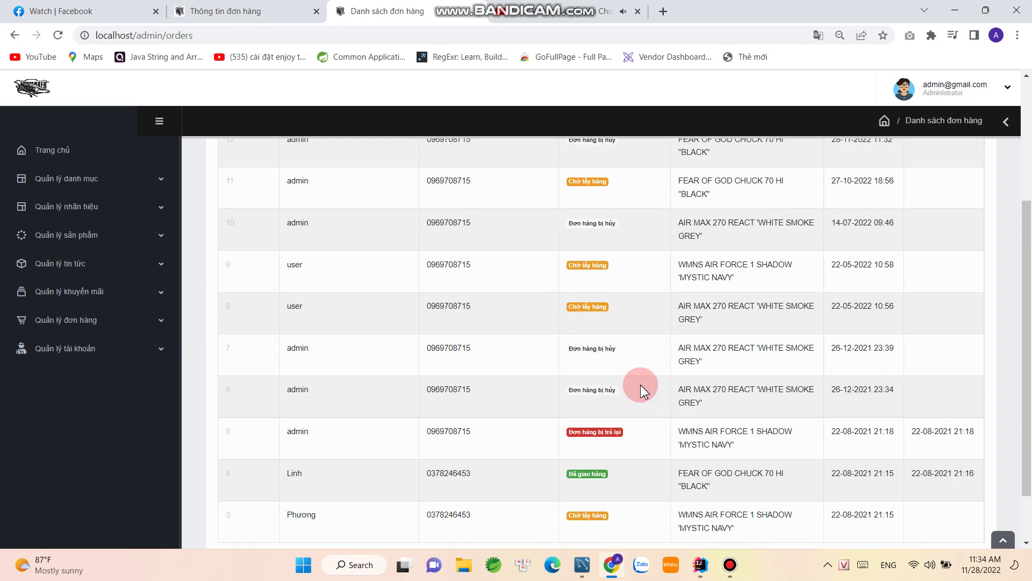
{"action": "scroll", "coordinate": [688, 358], "scroll_direction": "down", "scroll_amount": 2}
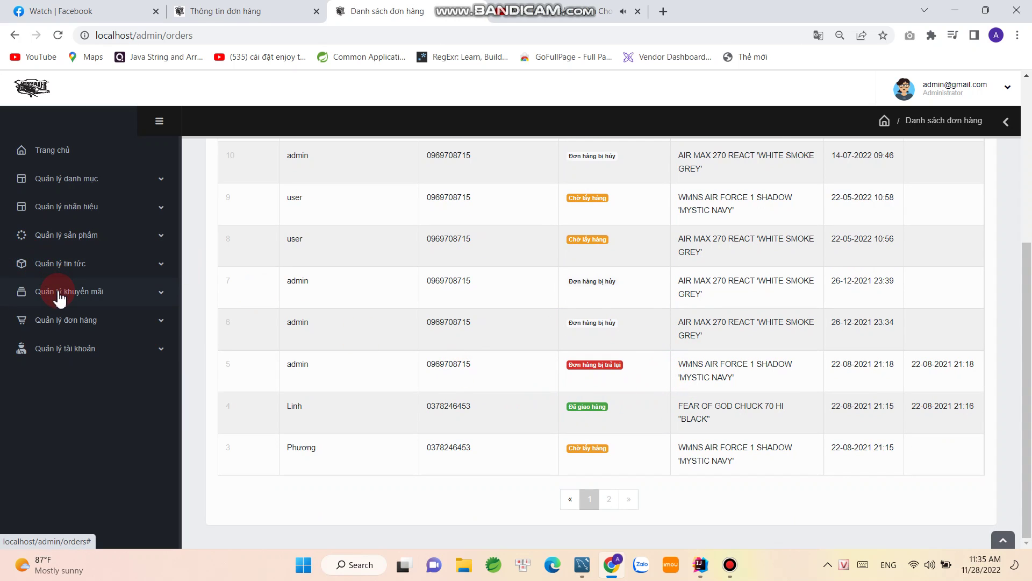
{"action": "left_click", "coordinate": [59, 321]}
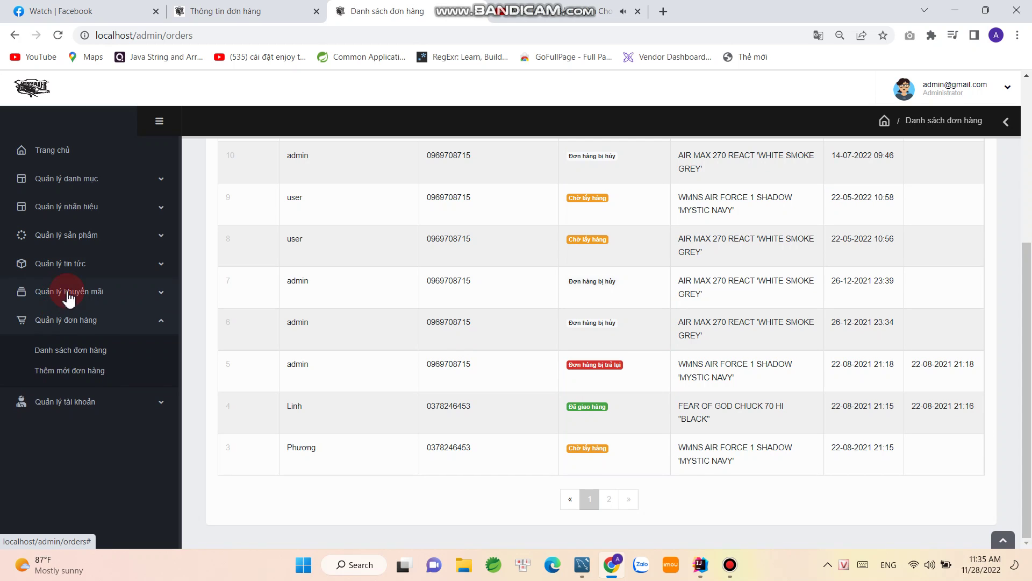
Open the admin dashboard, expand the account management entries, and review the shop statistics and sales charts
{"action": "left_click", "coordinate": [60, 148]}
{"action": "left_click", "coordinate": [133, 346]}
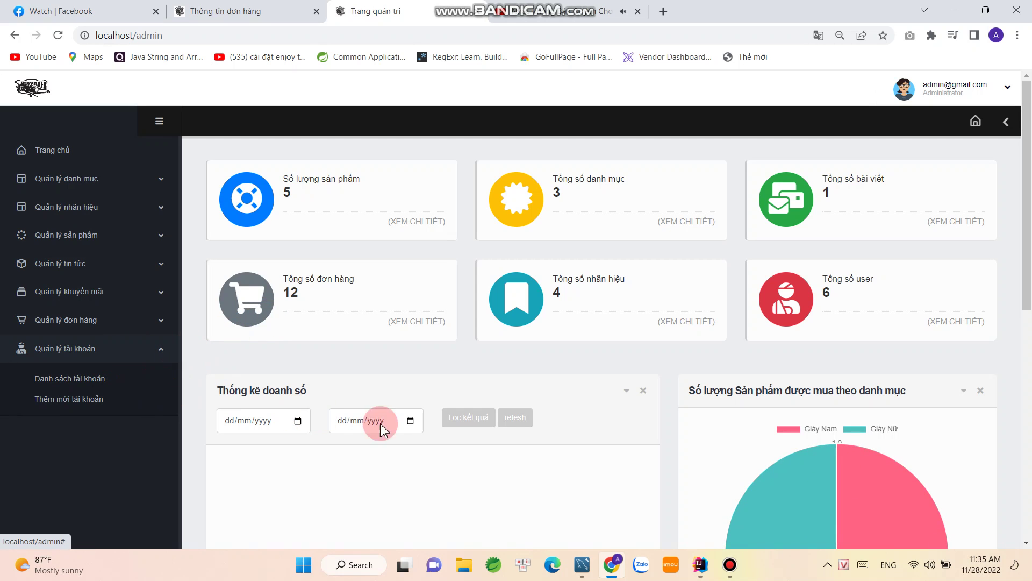
{"action": "scroll", "coordinate": [467, 384], "scroll_direction": "down", "scroll_amount": 9}
{"action": "scroll", "coordinate": [468, 384], "scroll_direction": "up", "scroll_amount": 10}
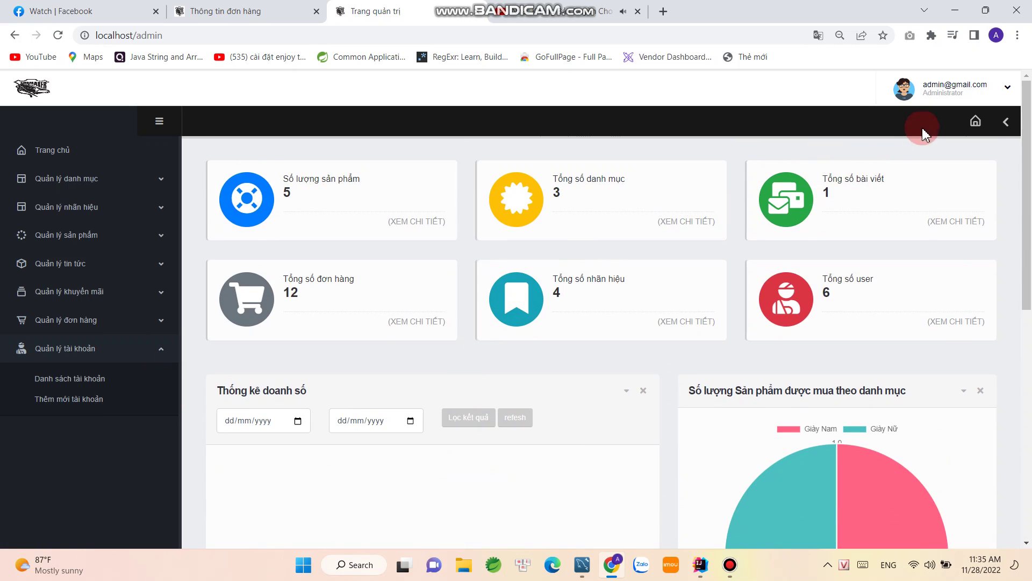
Log out of the admin site, and log out of the account on the storefront's order details page too
{"action": "left_click", "coordinate": [973, 94]}
{"action": "left_click", "coordinate": [944, 138]}
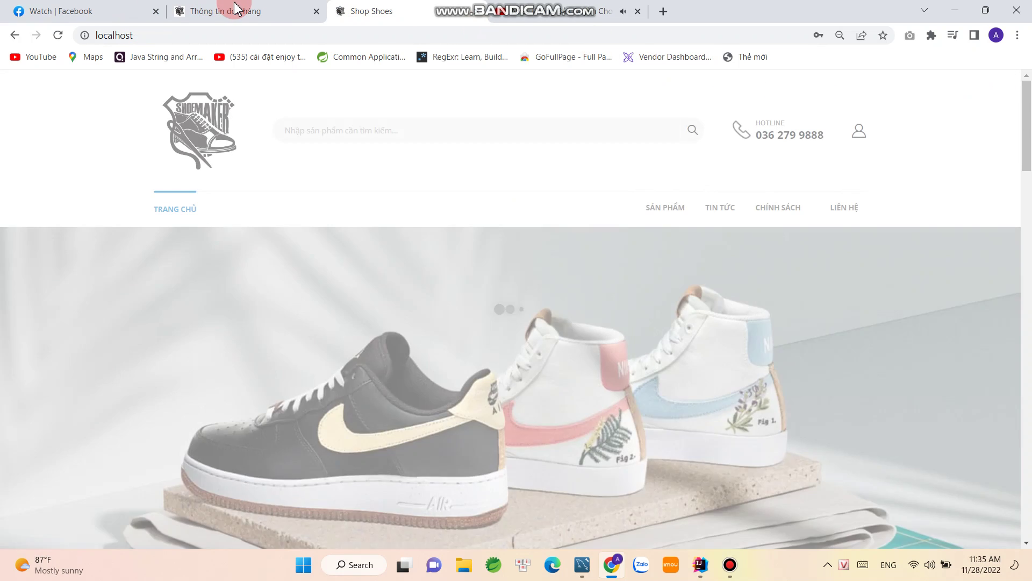
{"action": "left_click", "coordinate": [235, 8]}
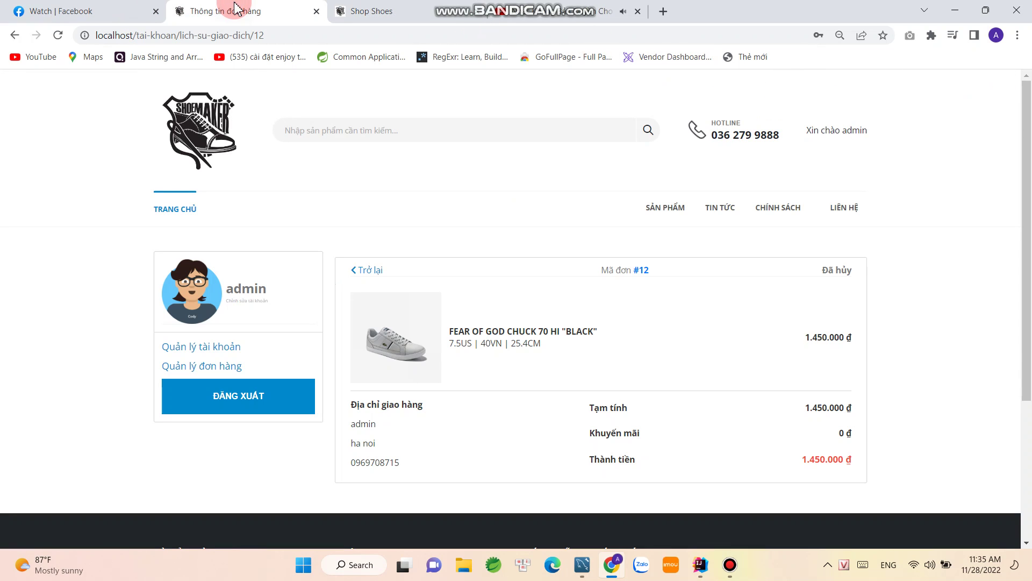
{"action": "left_click", "coordinate": [237, 398]}
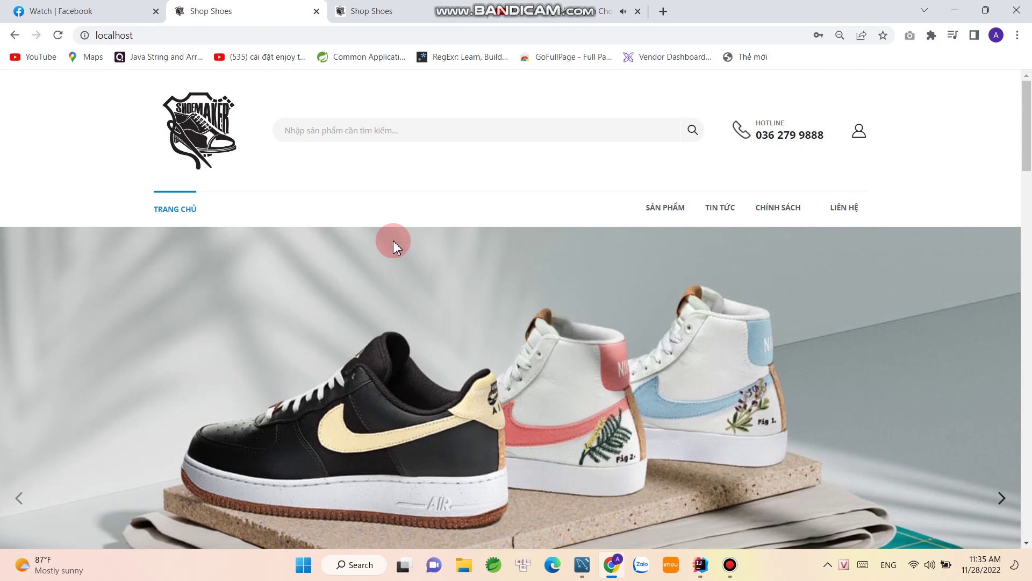
Look through the storefront home page, advancing the banner to its next slide and viewing the best-selling and most-viewed products
{"action": "scroll", "coordinate": [392, 242], "scroll_direction": "down", "scroll_amount": 15}
{"action": "scroll", "coordinate": [372, 245], "scroll_direction": "up", "scroll_amount": 10}
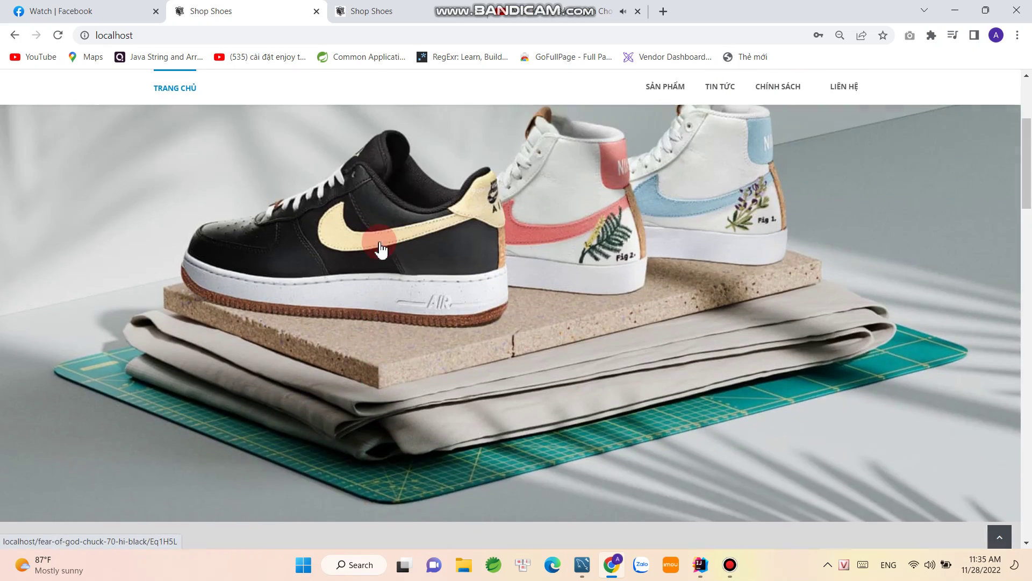
{"action": "left_click", "coordinate": [1008, 363]}
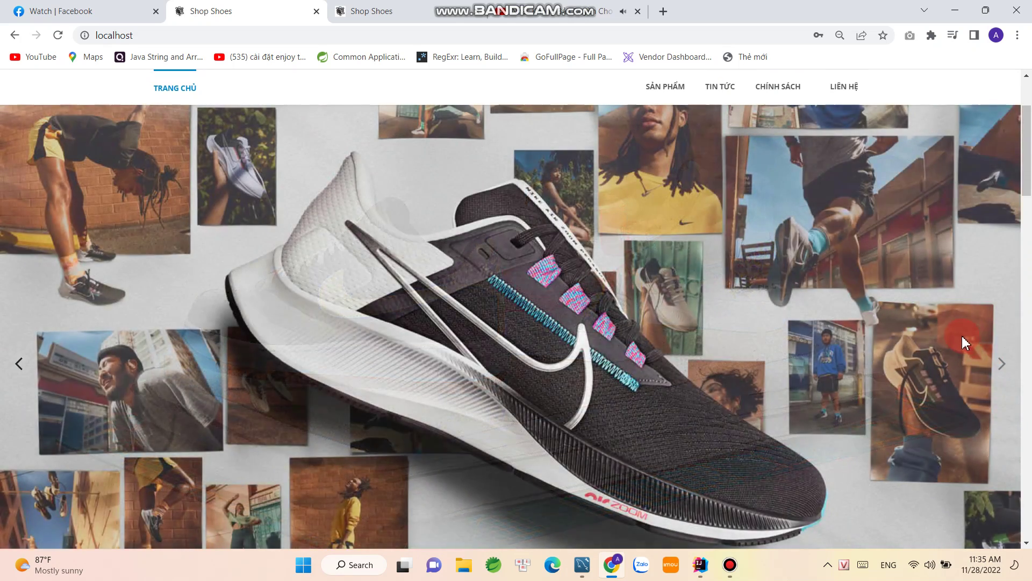
{"action": "scroll", "coordinate": [959, 333], "scroll_direction": "up", "scroll_amount": 3}
{"action": "scroll", "coordinate": [955, 331], "scroll_direction": "down", "scroll_amount": 3}
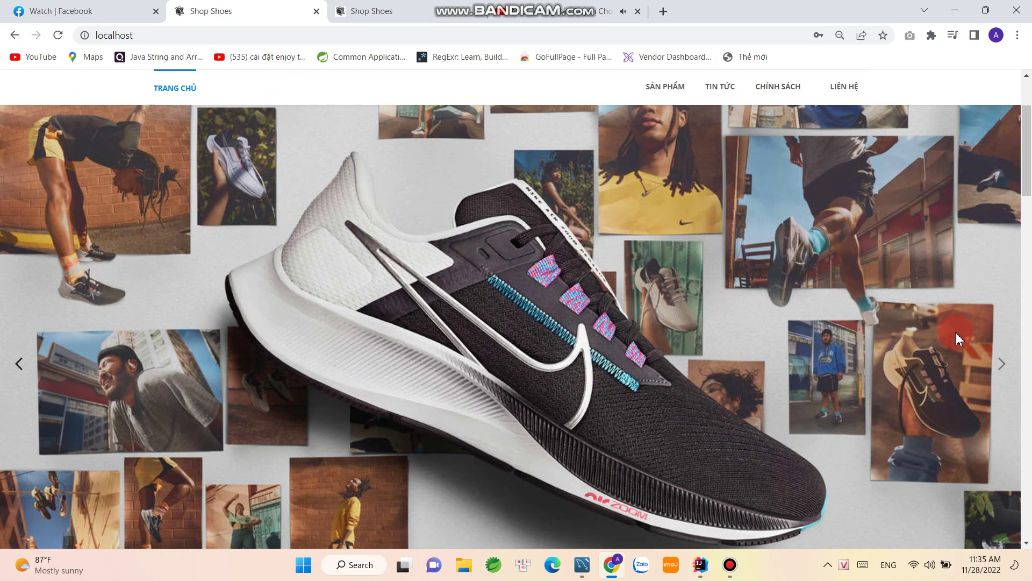
{"action": "scroll", "coordinate": [956, 332], "scroll_direction": "down", "scroll_amount": 15}
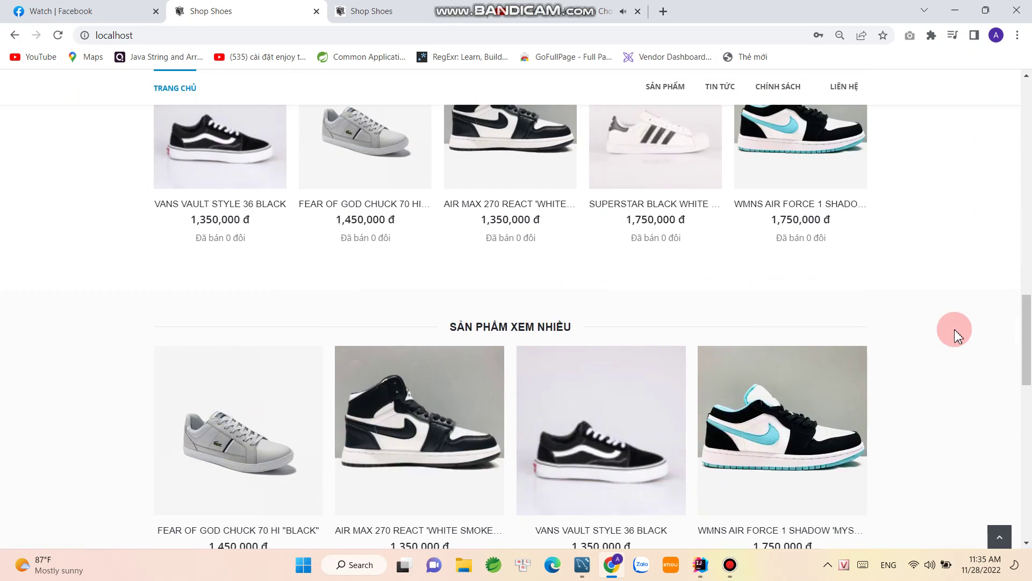
{"action": "scroll", "coordinate": [953, 329], "scroll_direction": "up", "scroll_amount": 2}
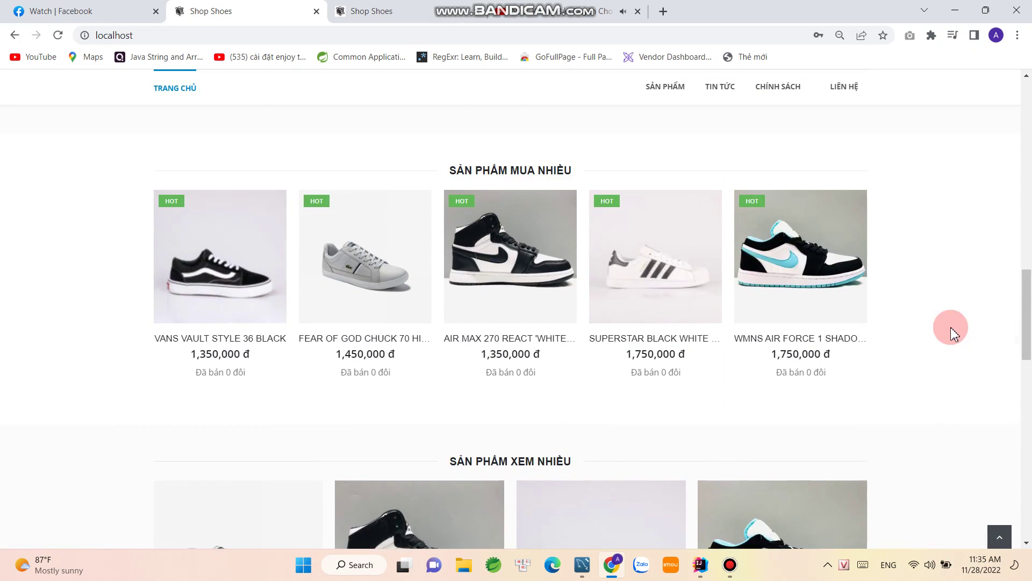
Open the best-selling product VANS VAULT STYLE 36 BLACK and view each of its gallery photos
{"action": "left_click", "coordinate": [237, 290]}
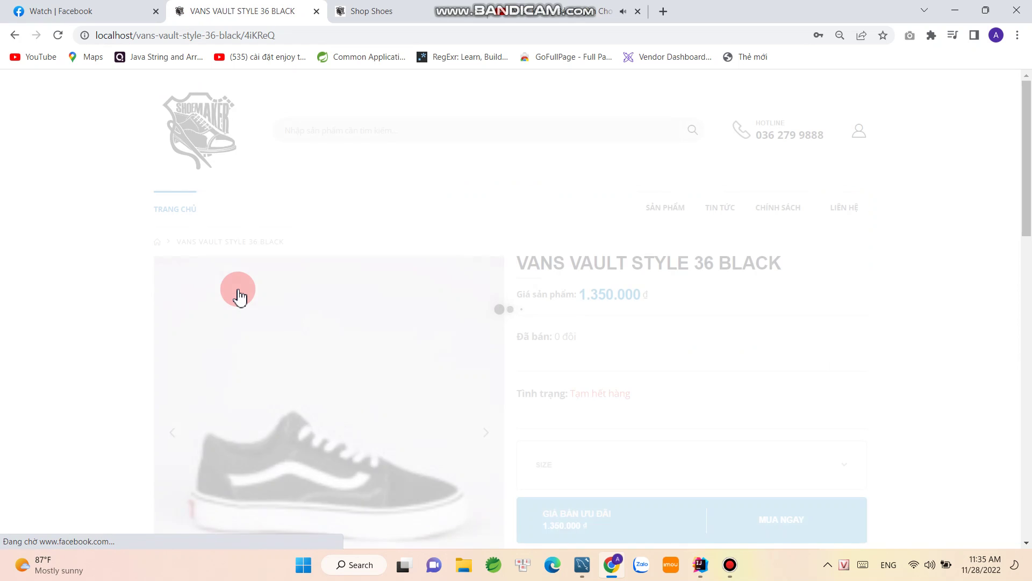
{"action": "scroll", "coordinate": [273, 281], "scroll_direction": "down", "scroll_amount": 3}
{"action": "left_click", "coordinate": [281, 428]}
{"action": "left_click", "coordinate": [357, 428]}
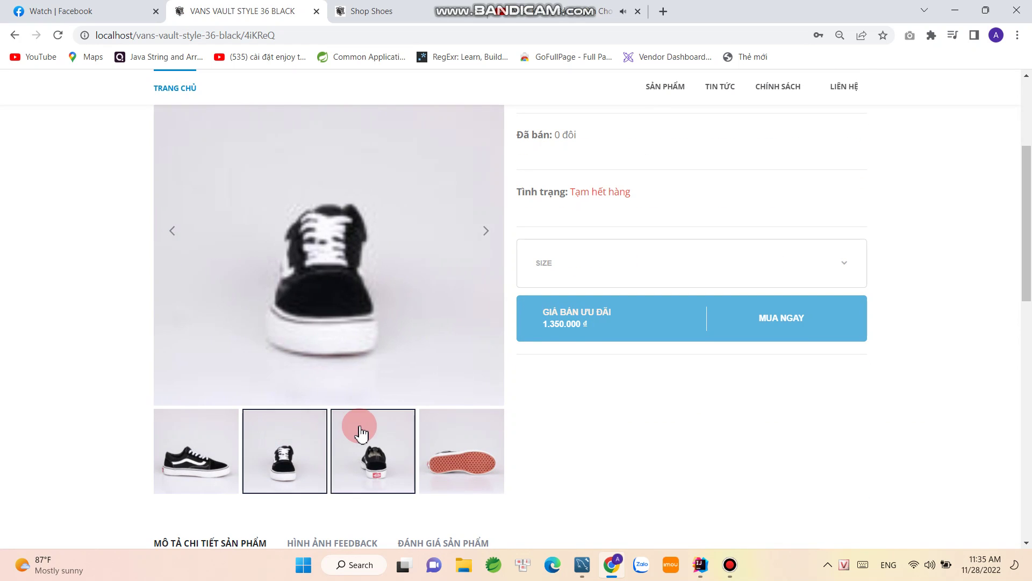
{"action": "left_click", "coordinate": [446, 438]}
{"action": "left_click", "coordinate": [212, 435]}
{"action": "left_click", "coordinate": [270, 434]}
{"action": "left_click", "coordinate": [364, 434]}
{"action": "left_click", "coordinate": [454, 439]}
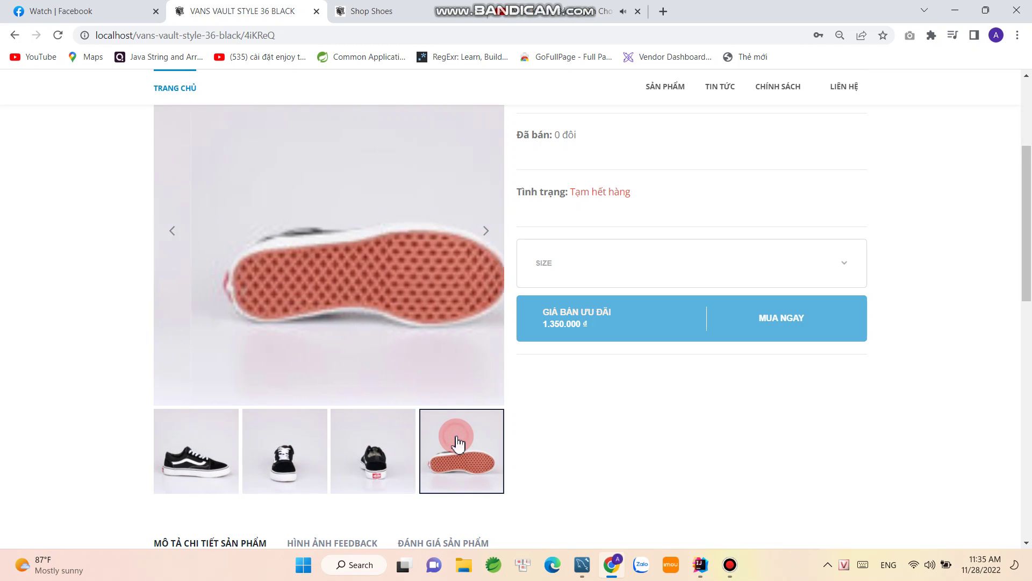
Examine the shoe's detailed description and return to the storefront home page
{"action": "scroll", "coordinate": [539, 366], "scroll_direction": "down", "scroll_amount": 10}
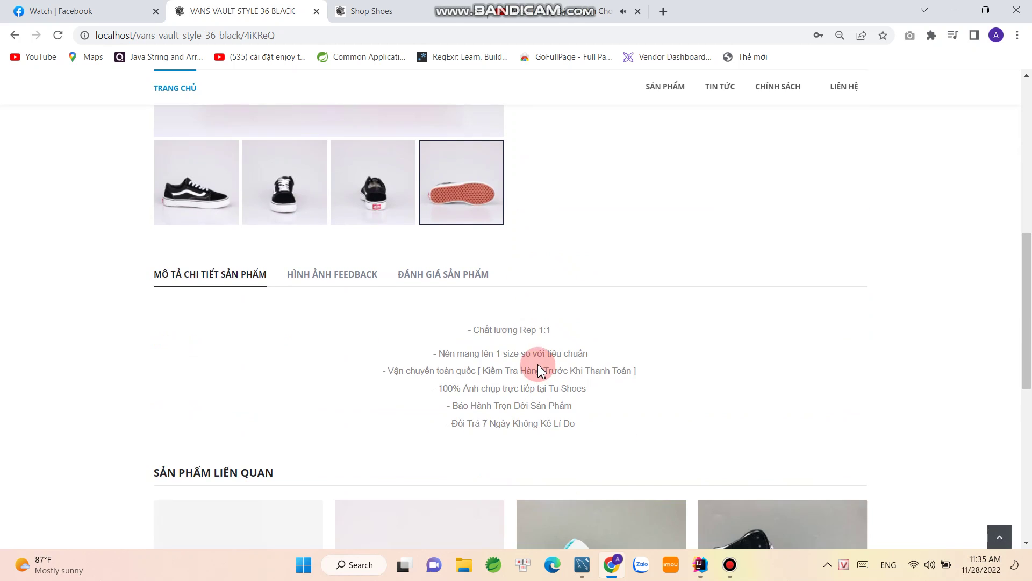
{"action": "scroll", "coordinate": [538, 301], "scroll_direction": "up", "scroll_amount": 3}
{"action": "scroll", "coordinate": [533, 253], "scroll_direction": "up", "scroll_amount": 8}
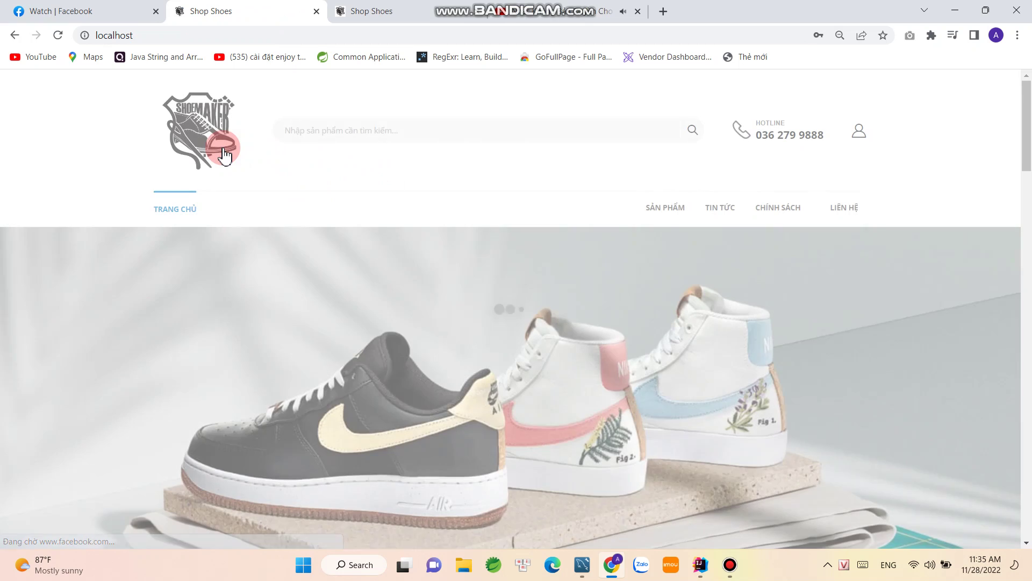
Browse the new and best-selling product sections on the home page and return to its banner
{"action": "scroll", "coordinate": [520, 253], "scroll_direction": "down", "scroll_amount": 10}
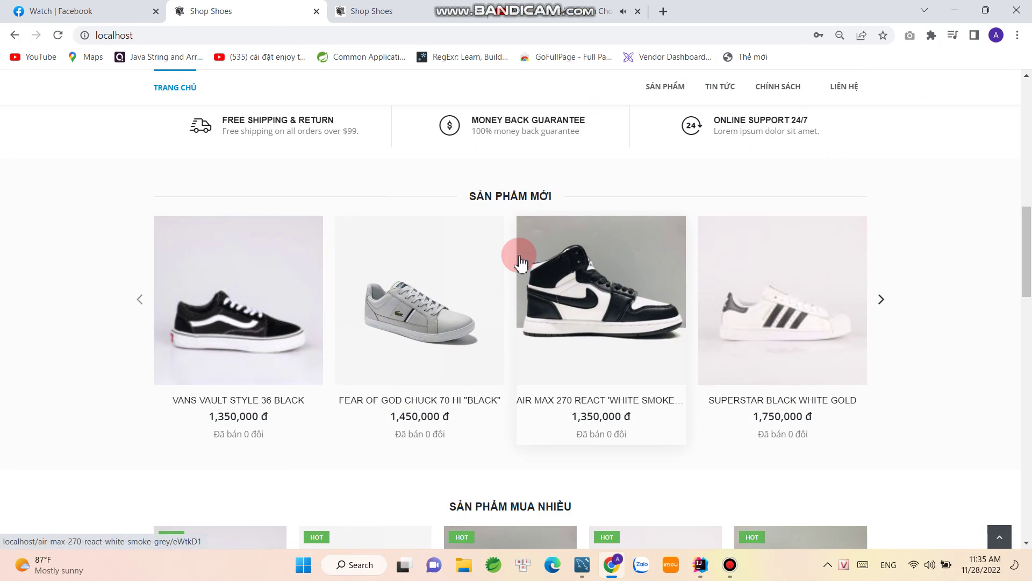
{"action": "scroll", "coordinate": [521, 262], "scroll_direction": "down", "scroll_amount": 5}
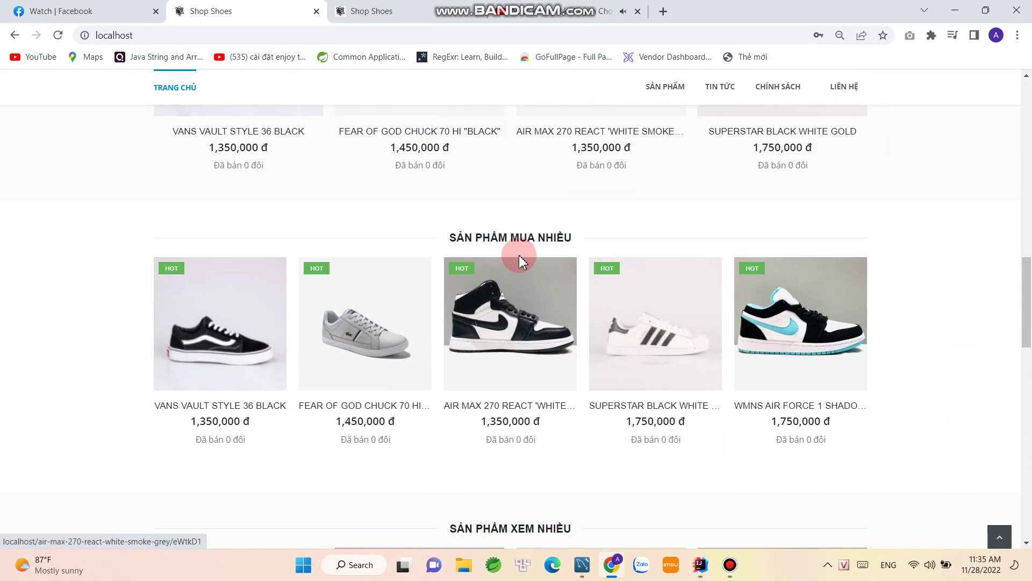
{"action": "scroll", "coordinate": [520, 257], "scroll_direction": "up", "scroll_amount": 5}
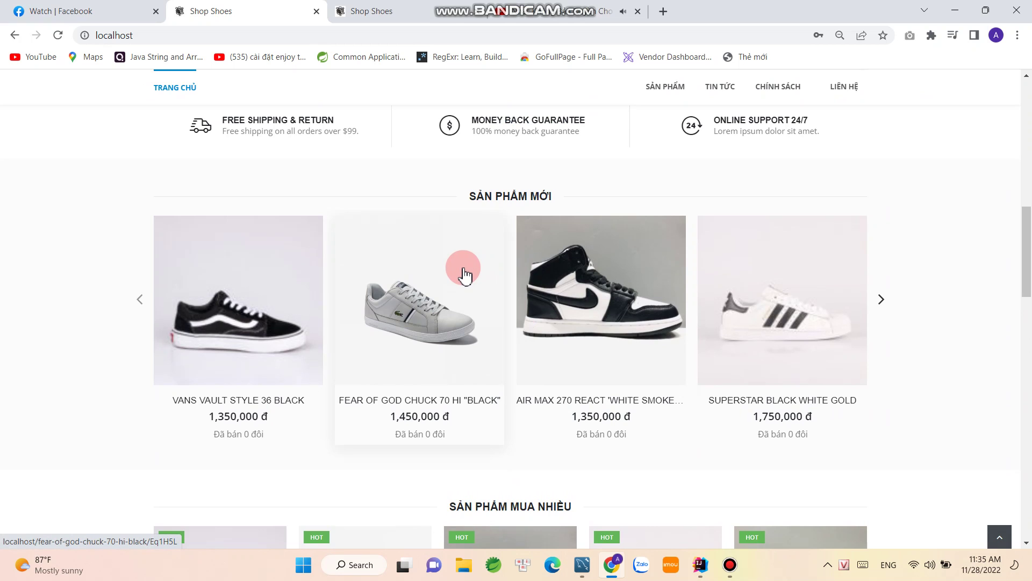
{"action": "scroll", "coordinate": [463, 274], "scroll_direction": "up", "scroll_amount": 4}
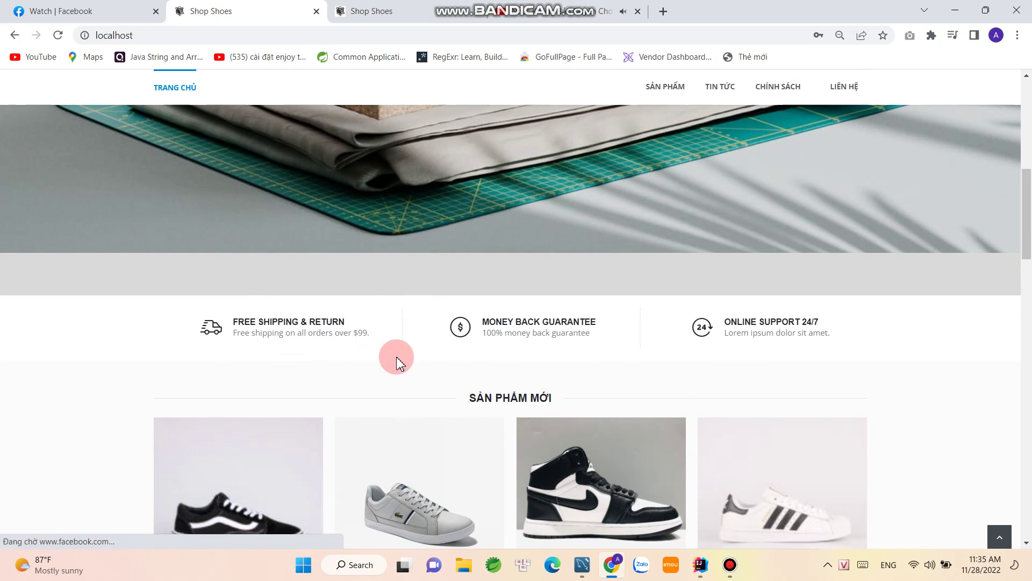
{"action": "scroll", "coordinate": [618, 353], "scroll_direction": "up", "scroll_amount": 1}
{"action": "scroll", "coordinate": [619, 353], "scroll_direction": "up", "scroll_amount": 6}
{"action": "left_click", "coordinate": [729, 564]}
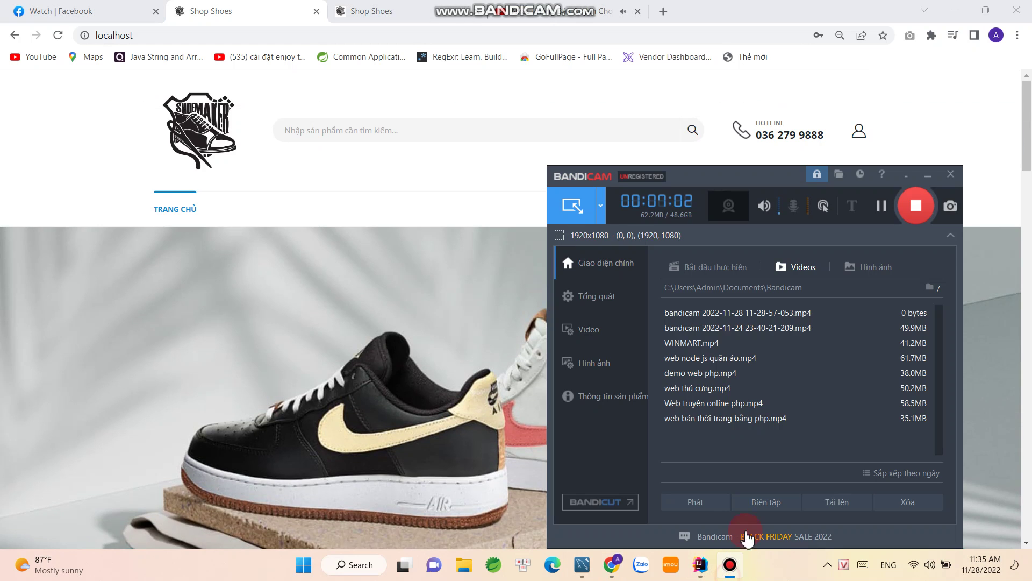